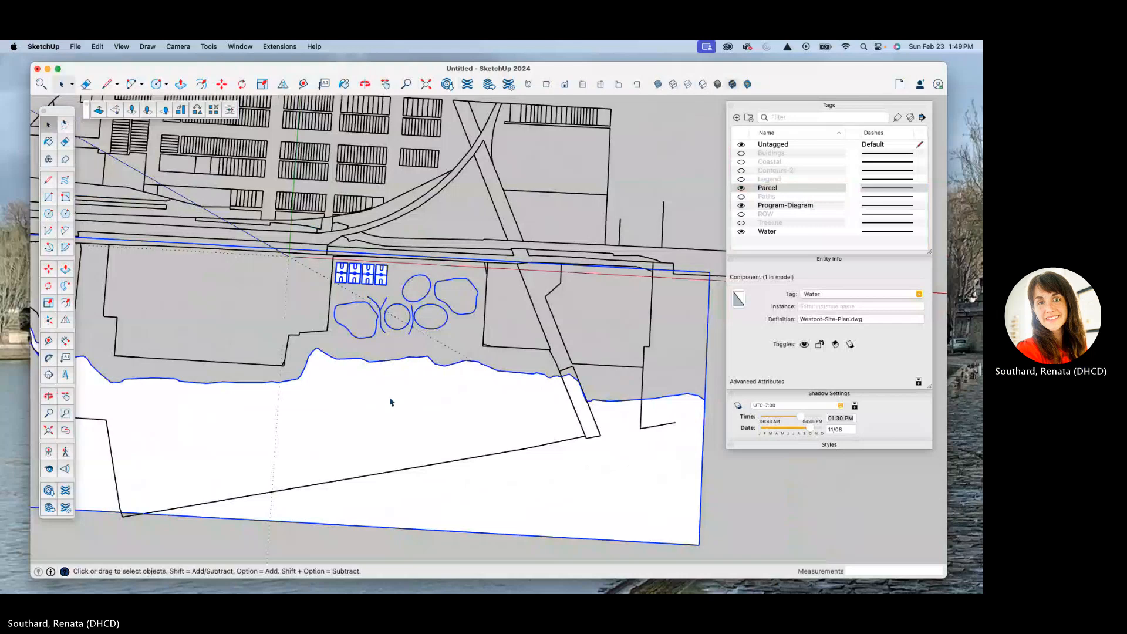
Step: Copy the water face and its boundary edges from inside the Westpot-Site-Plan.dwg component, and close the component
double_click(394, 399)
click(413, 390)
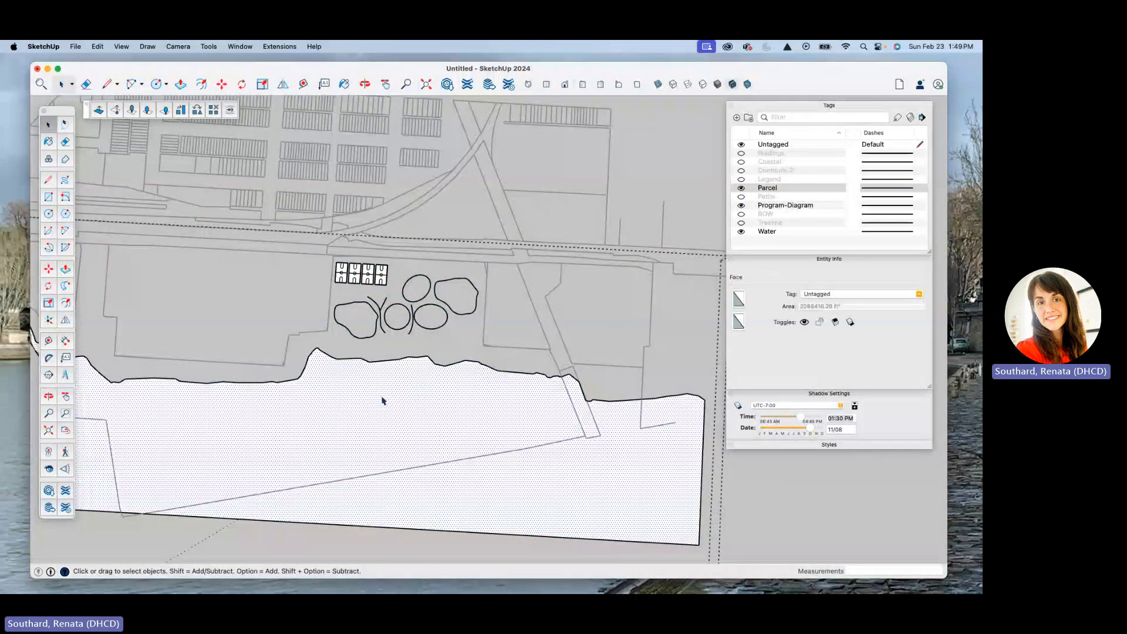
scroll(350, 389, down, 2)
scroll(347, 387, up, 8)
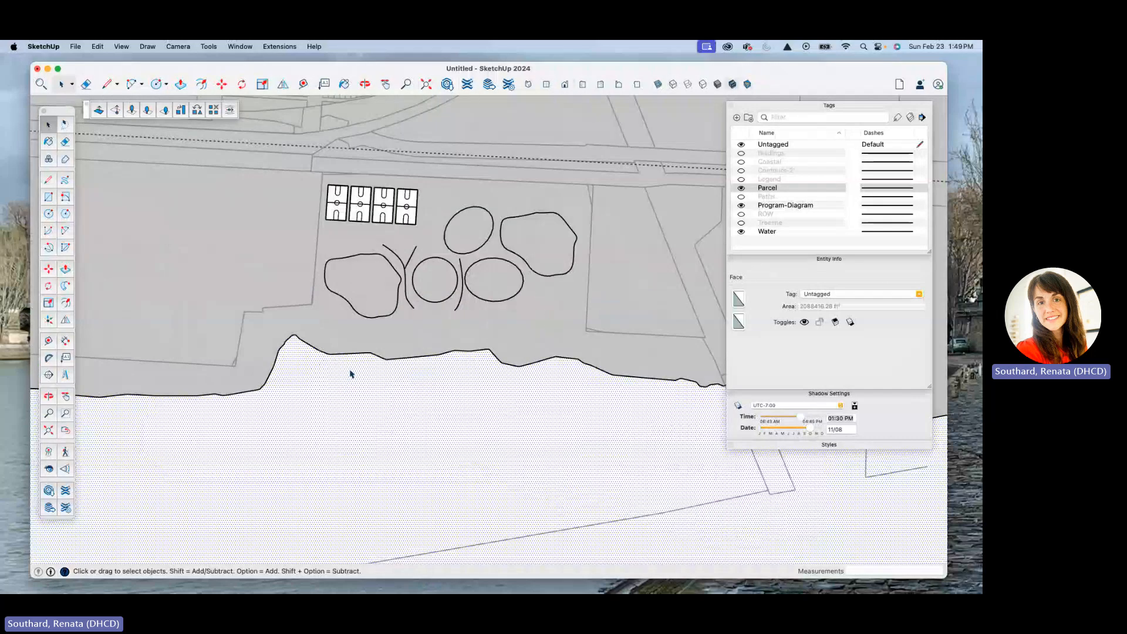
scroll(305, 451, down, 3)
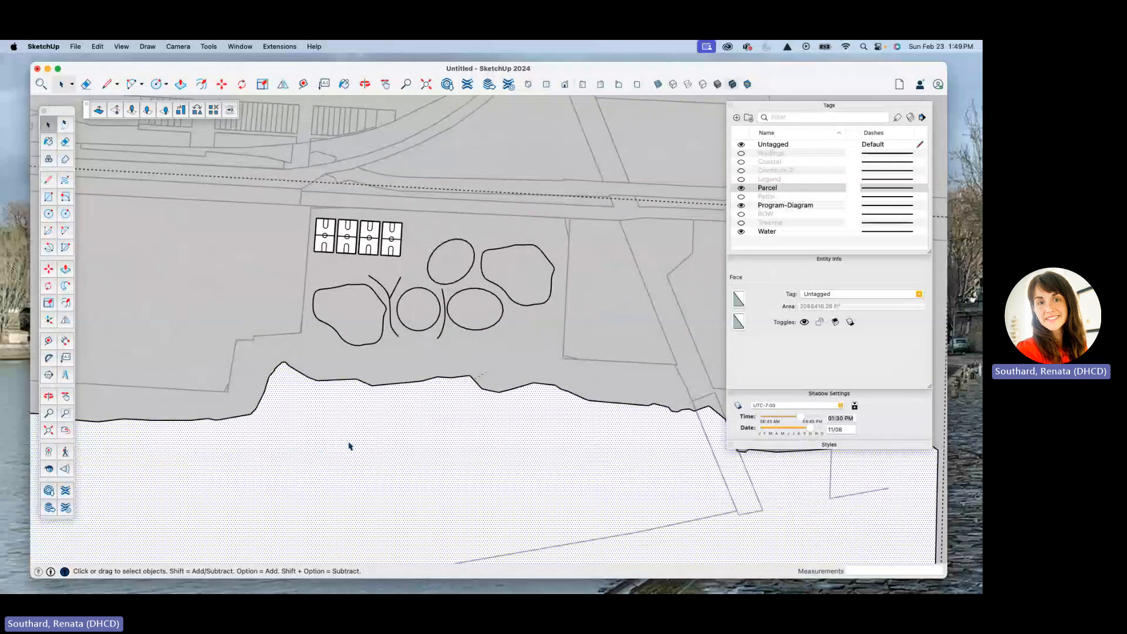
double_click(344, 436)
scroll(344, 436, down, 4)
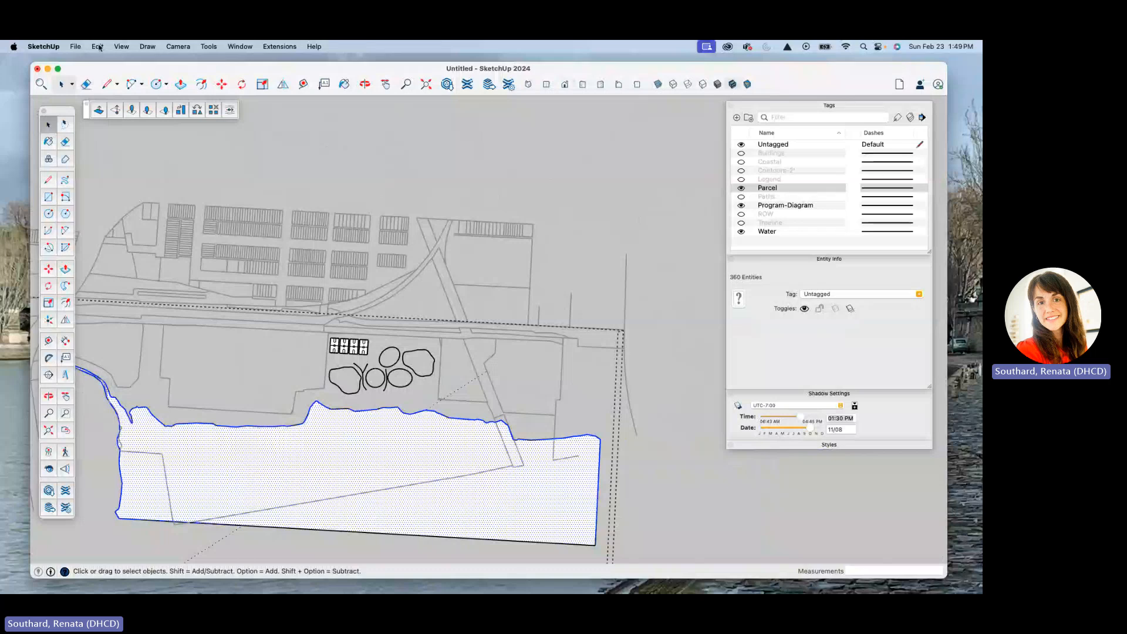
click(98, 46)
click(110, 104)
click(565, 259)
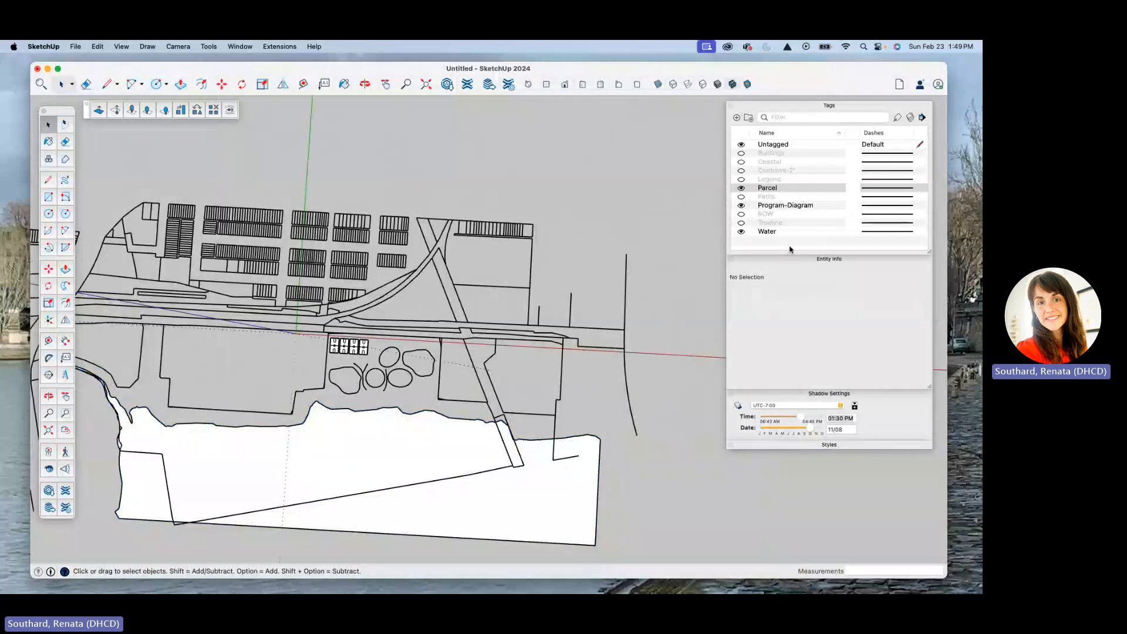
Step: Add a new tag named Site
click(736, 118)
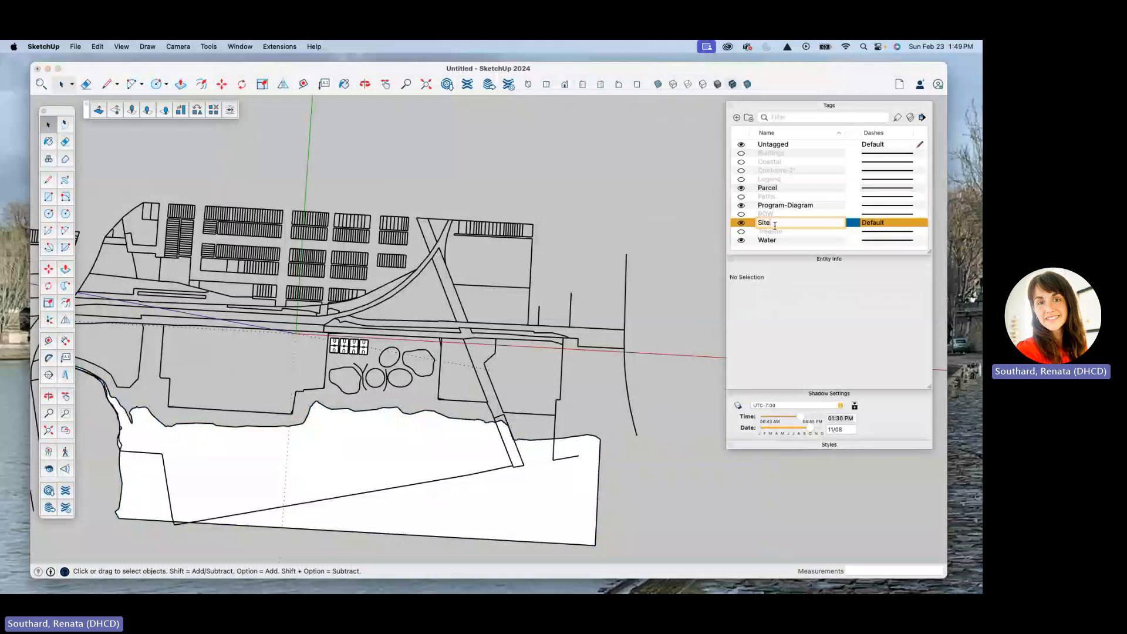
key(Return)
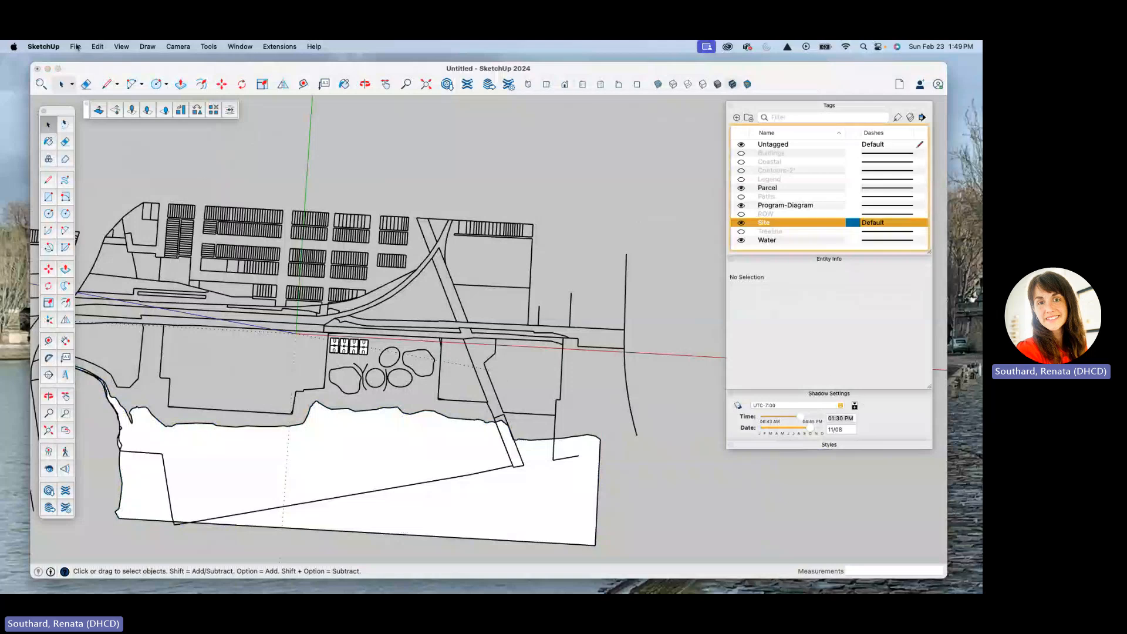
Step: Paste the copied water face and edges in place at the top level of the model and make them a group
click(97, 47)
click(113, 124)
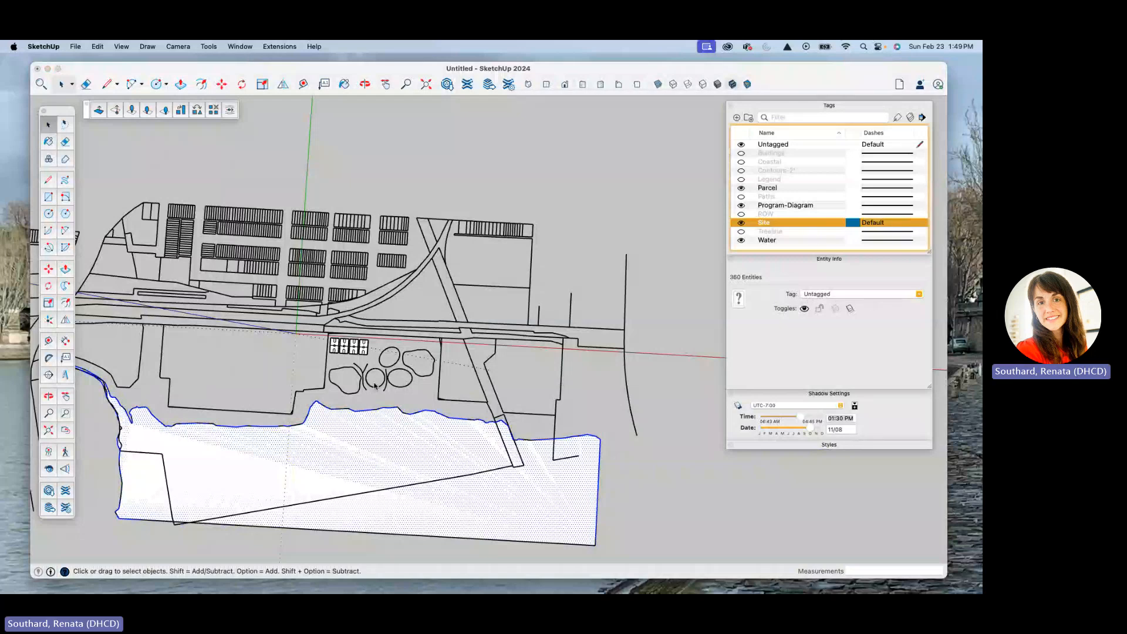
right_click(347, 434)
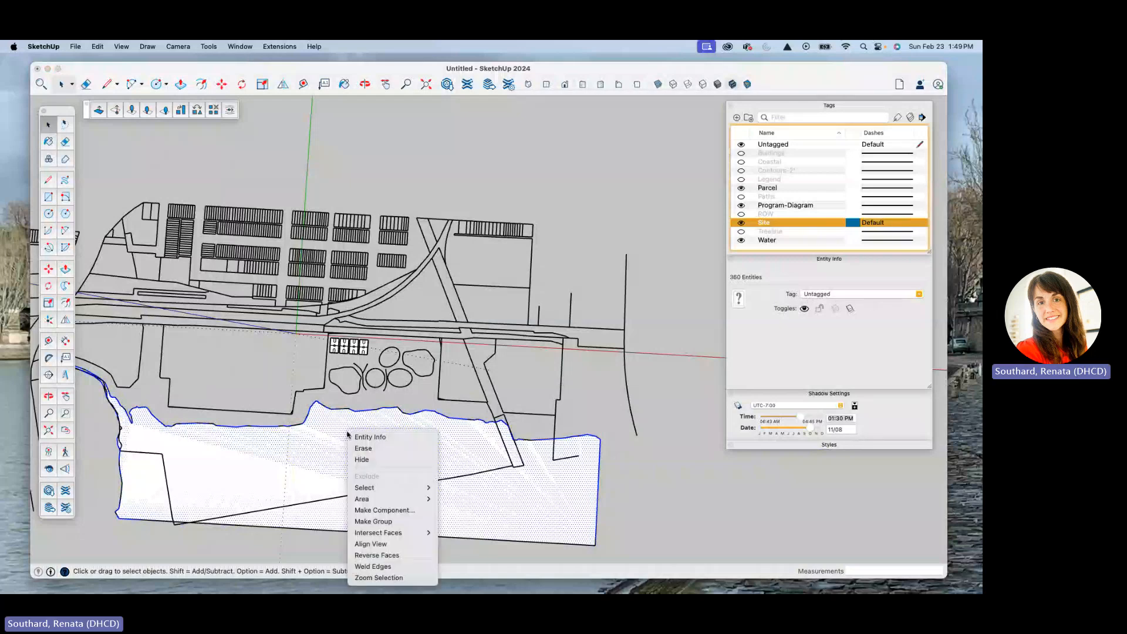
click(364, 521)
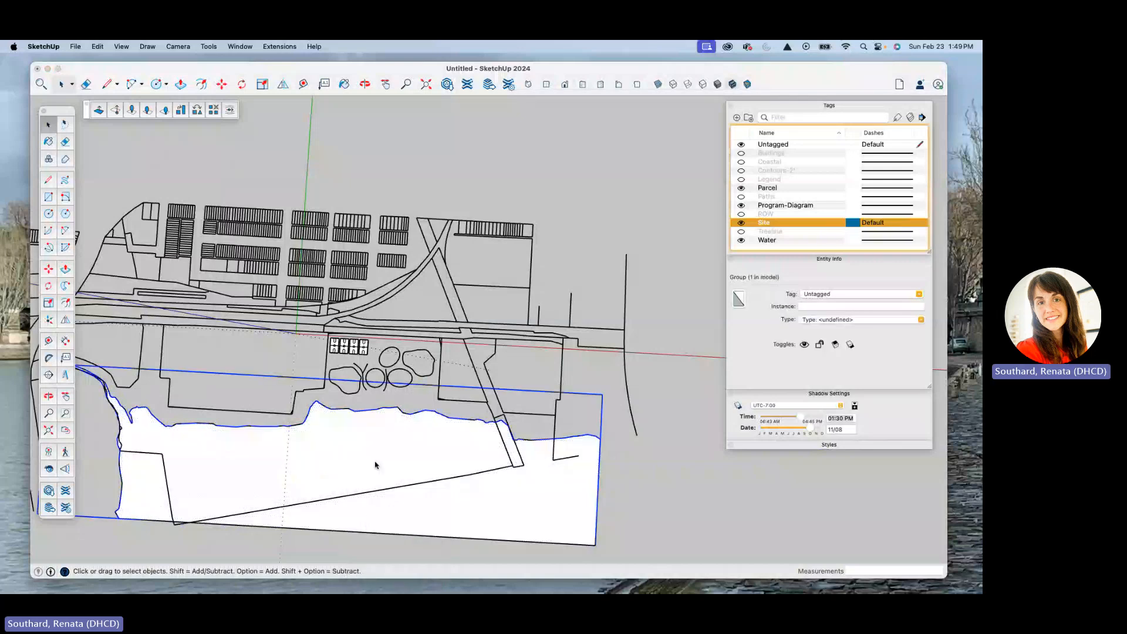
Step: Toggle the Water tag's visibility off and on to check which geometry it controls
click(740, 240)
click(741, 241)
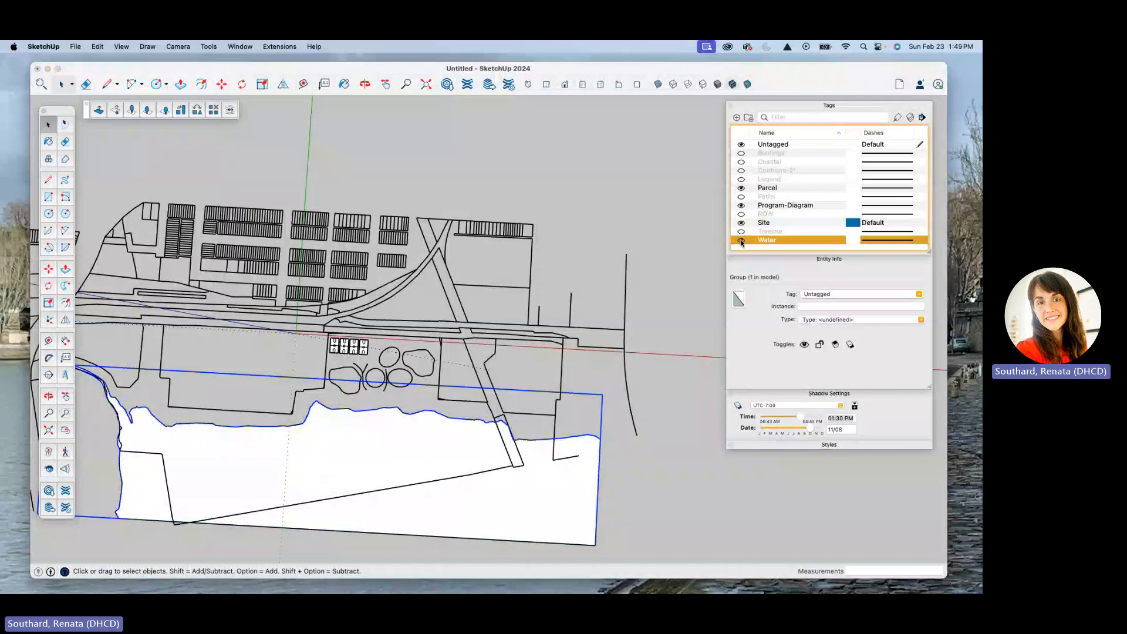
click(740, 244)
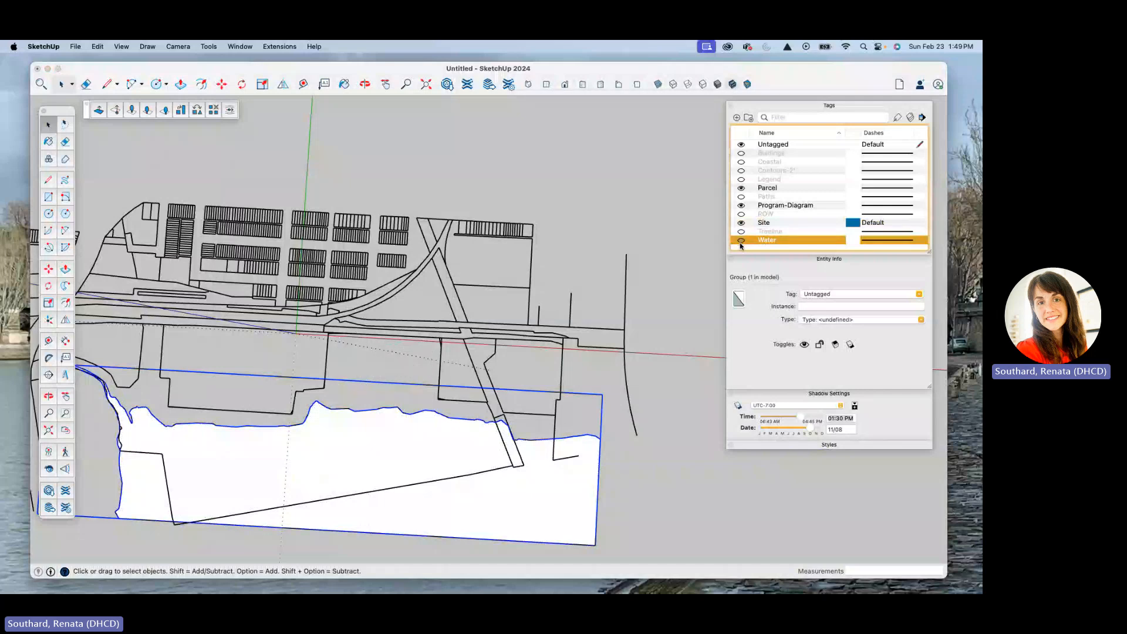
click(741, 241)
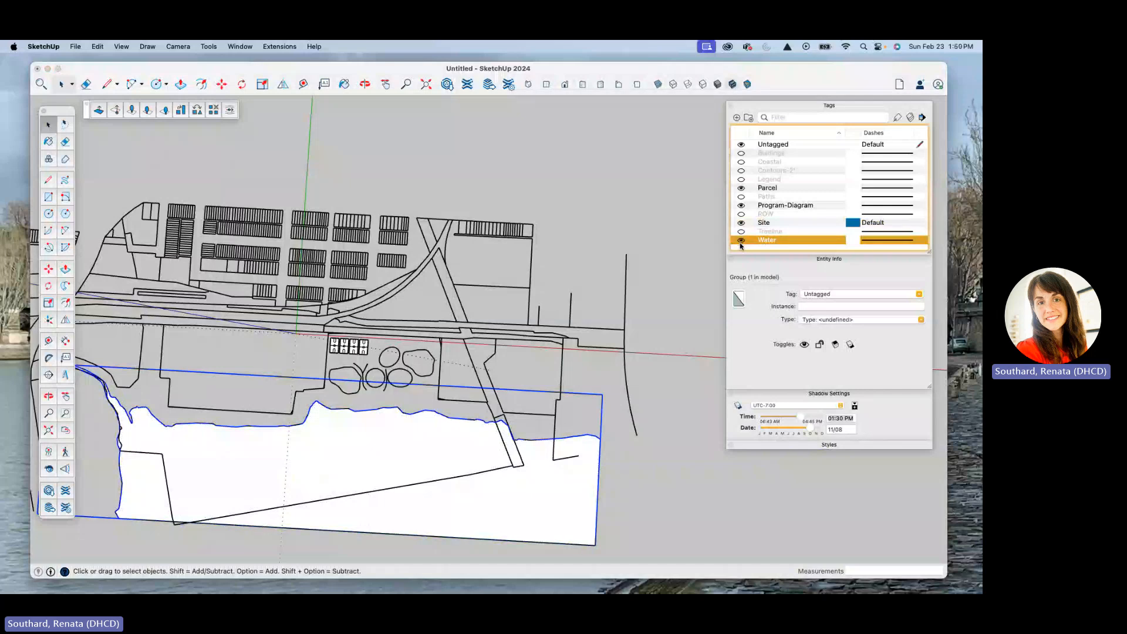
Step: Inside the site plan component, select the basketball courts and the program shapes around them, and set their tag to Untagged
double_click(419, 376)
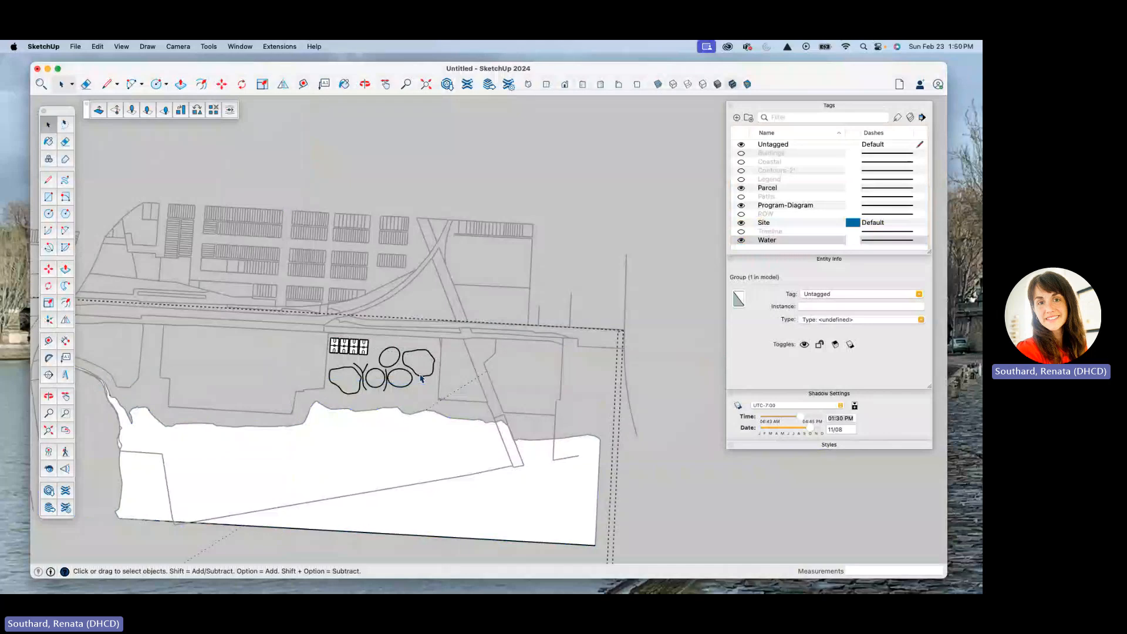
drag(311, 323, 443, 404)
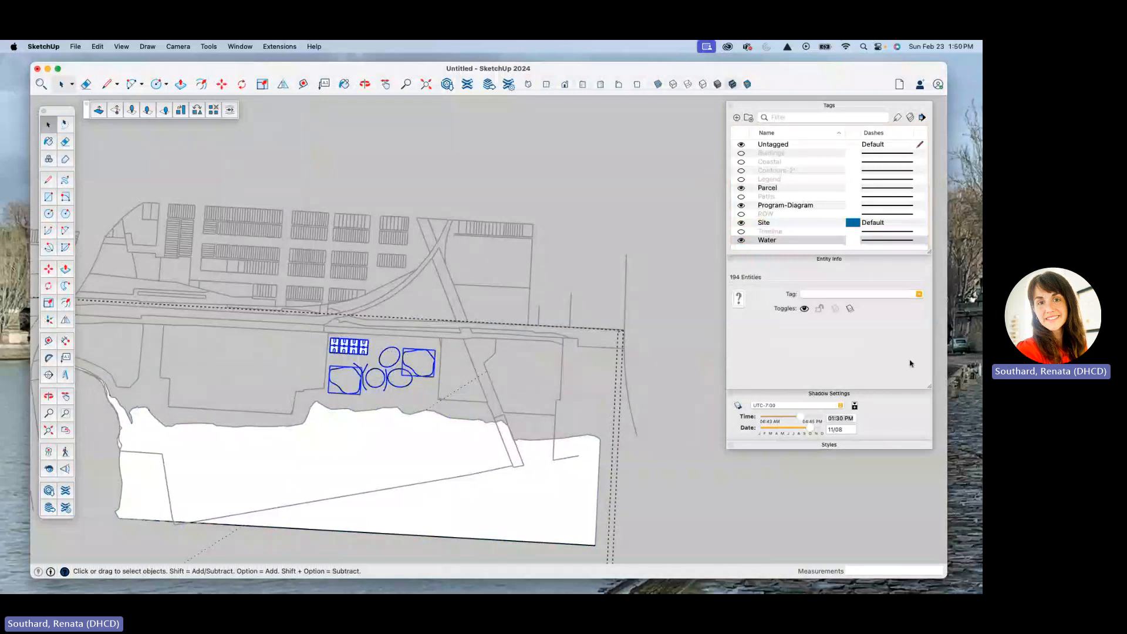
click(920, 294)
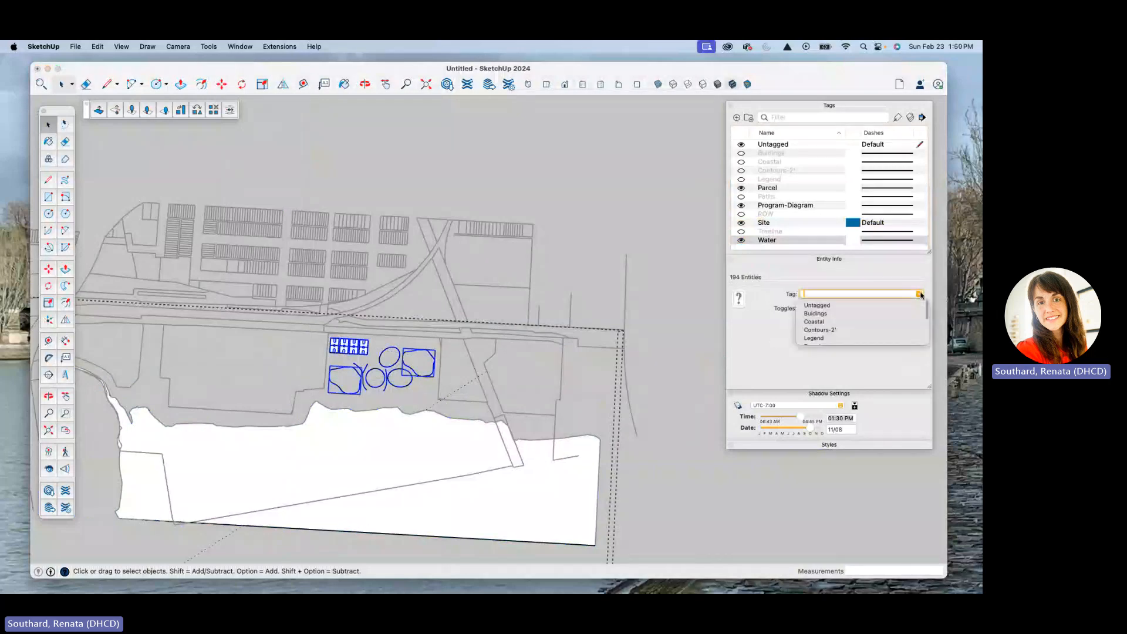
click(824, 305)
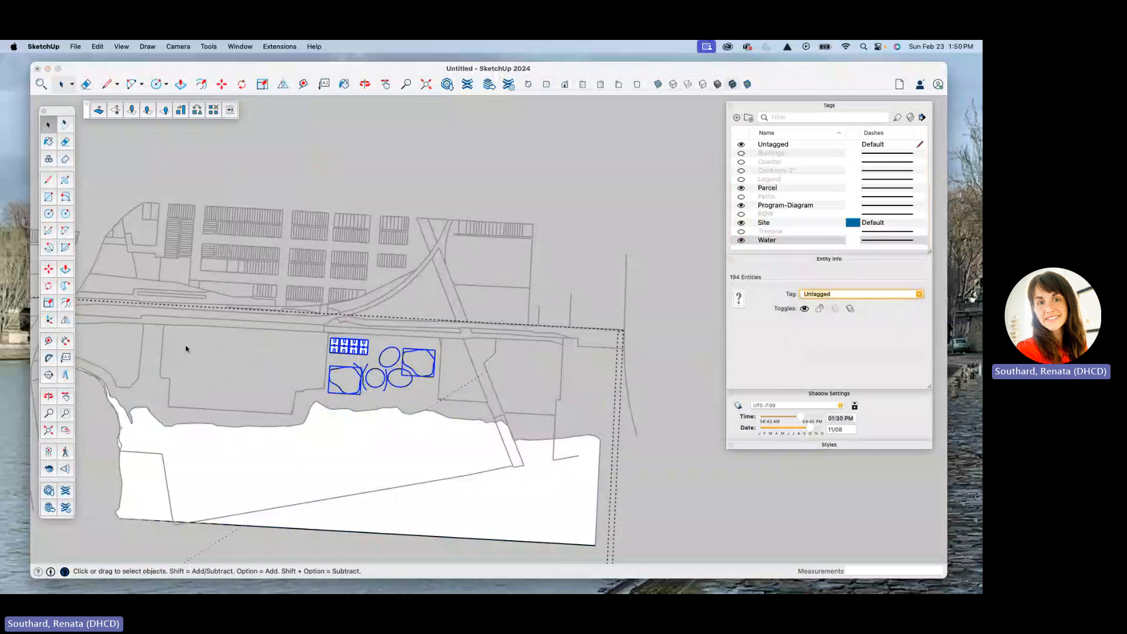
click(96, 47)
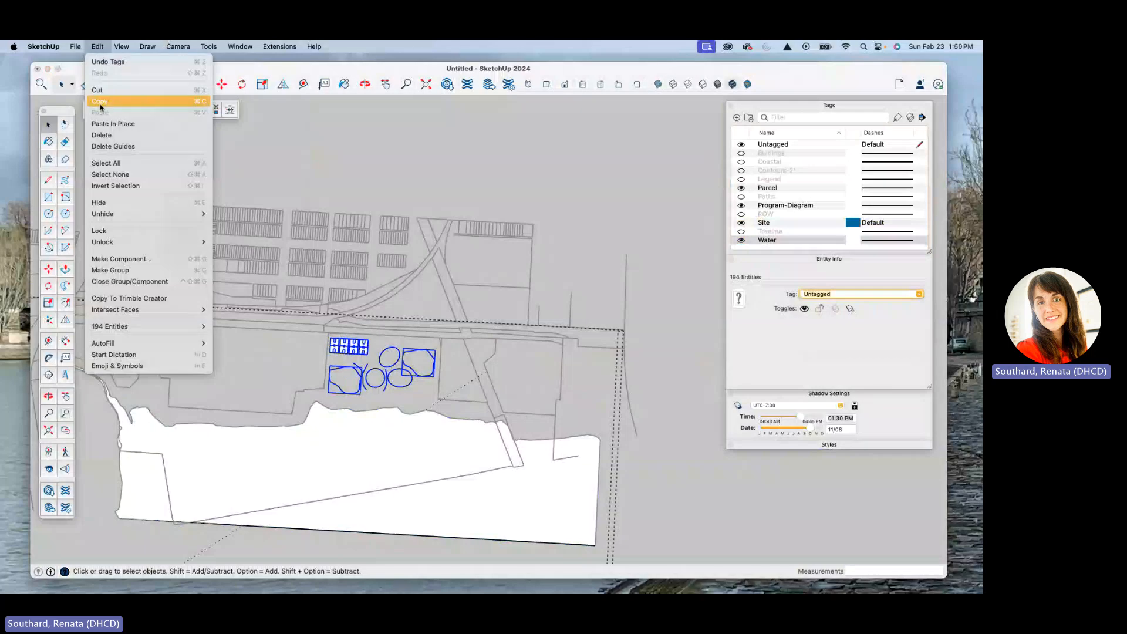
click(100, 93)
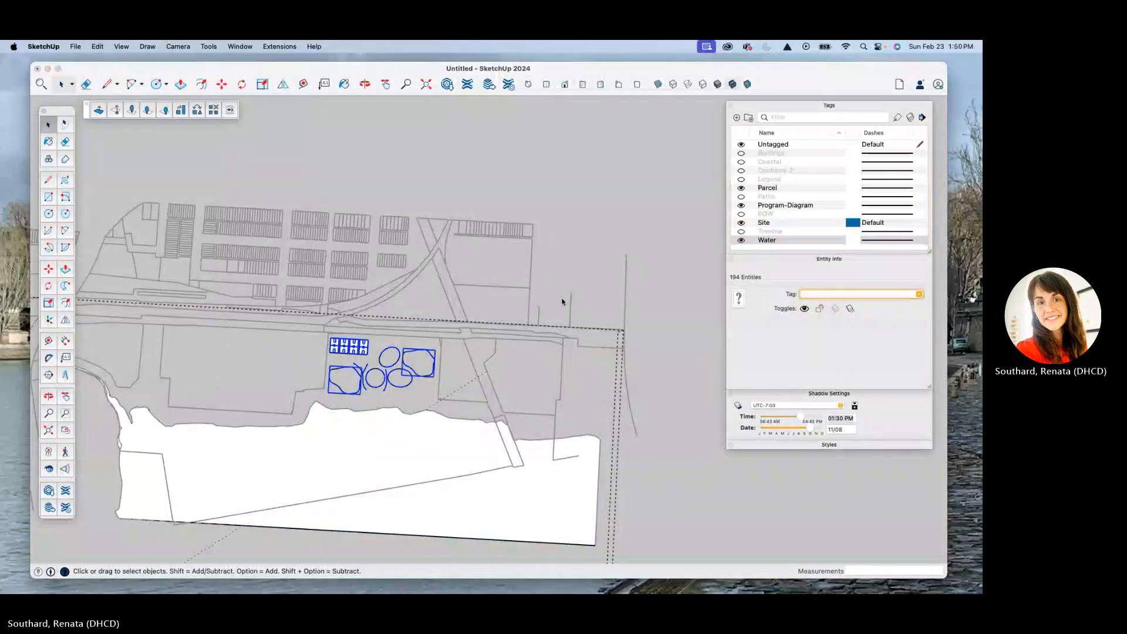
click(919, 295)
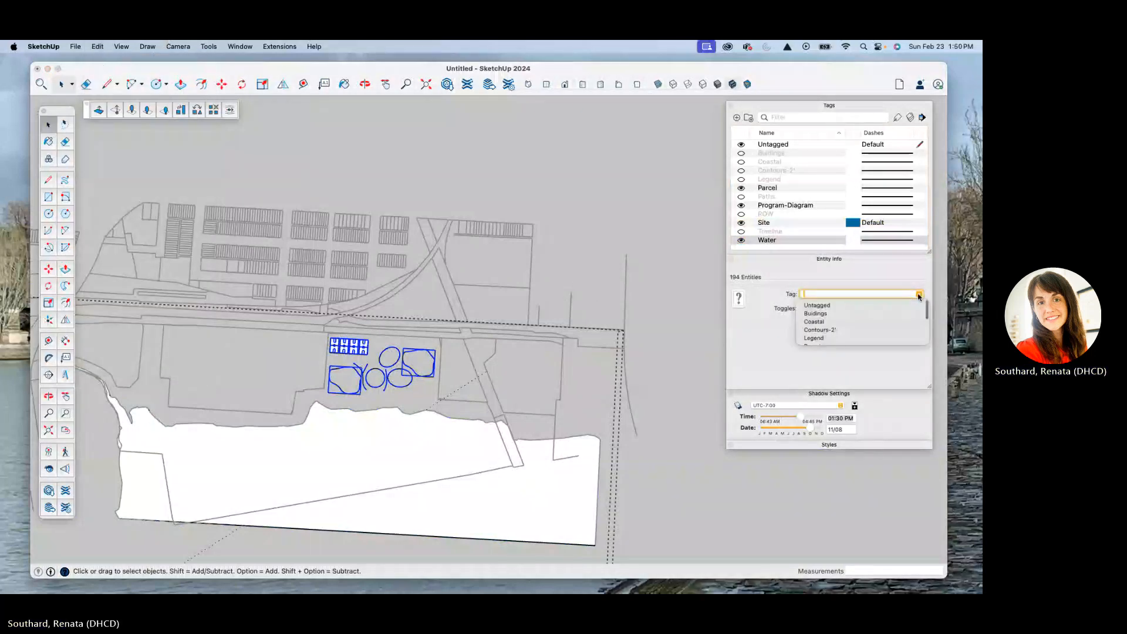
click(830, 306)
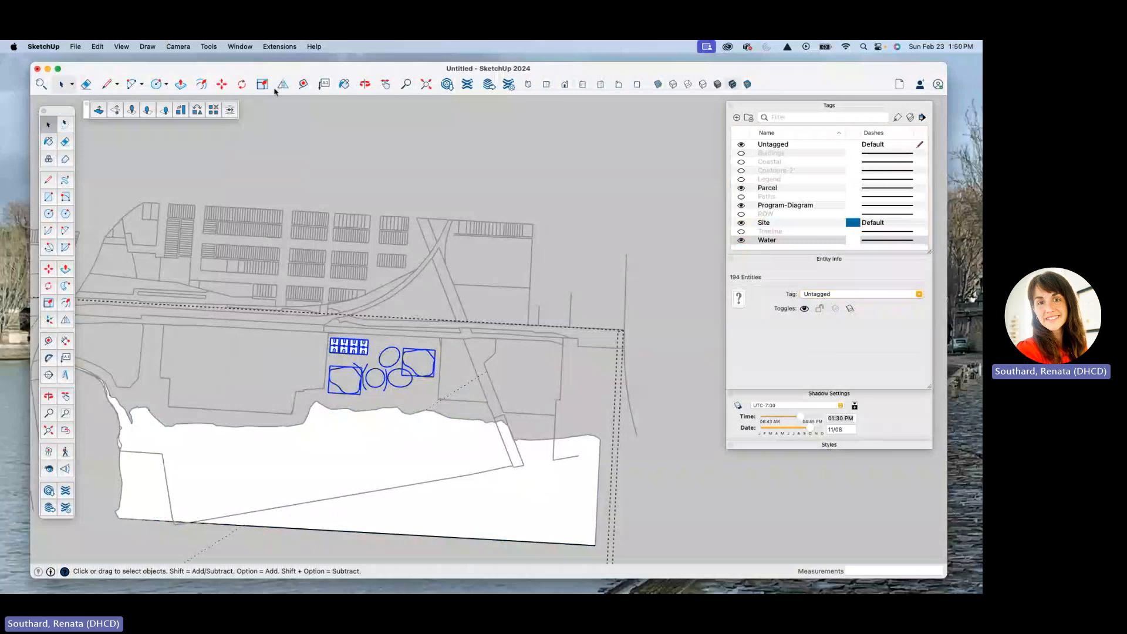
Step: Move the selected courts and program shapes out of the component by cutting them and pasting them in place at the model's top level
click(98, 47)
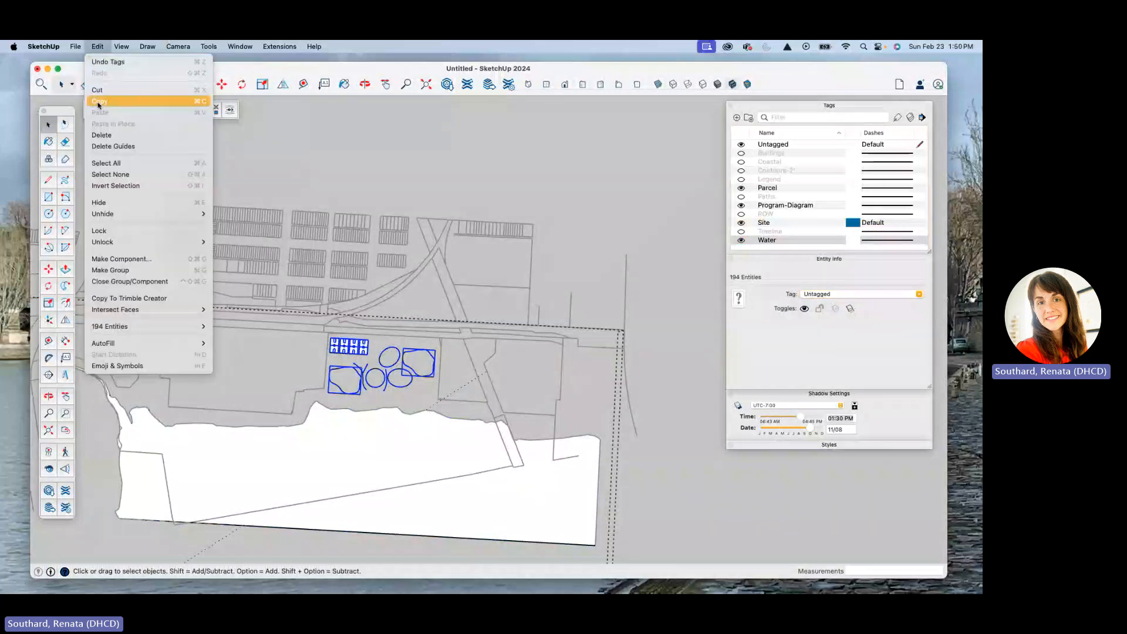
click(157, 123)
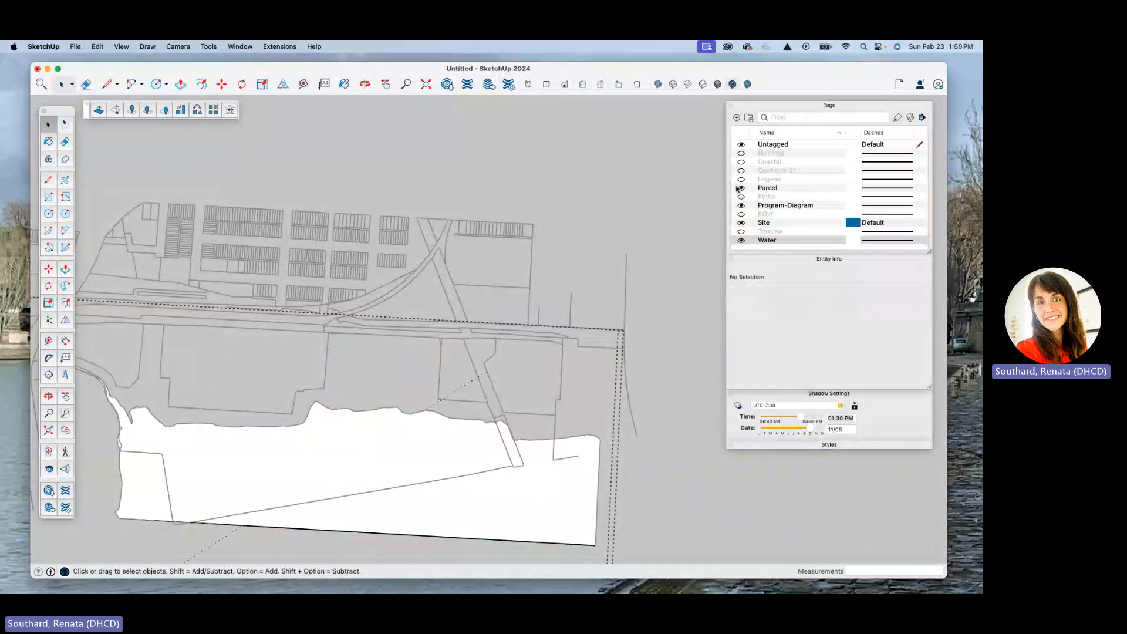
click(611, 223)
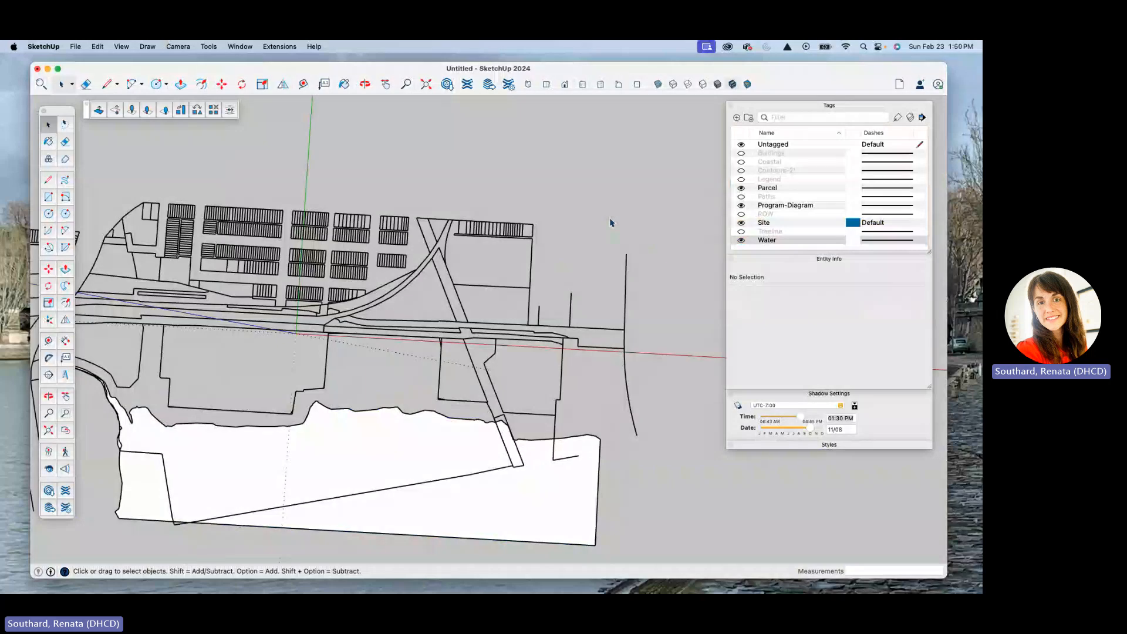
click(790, 206)
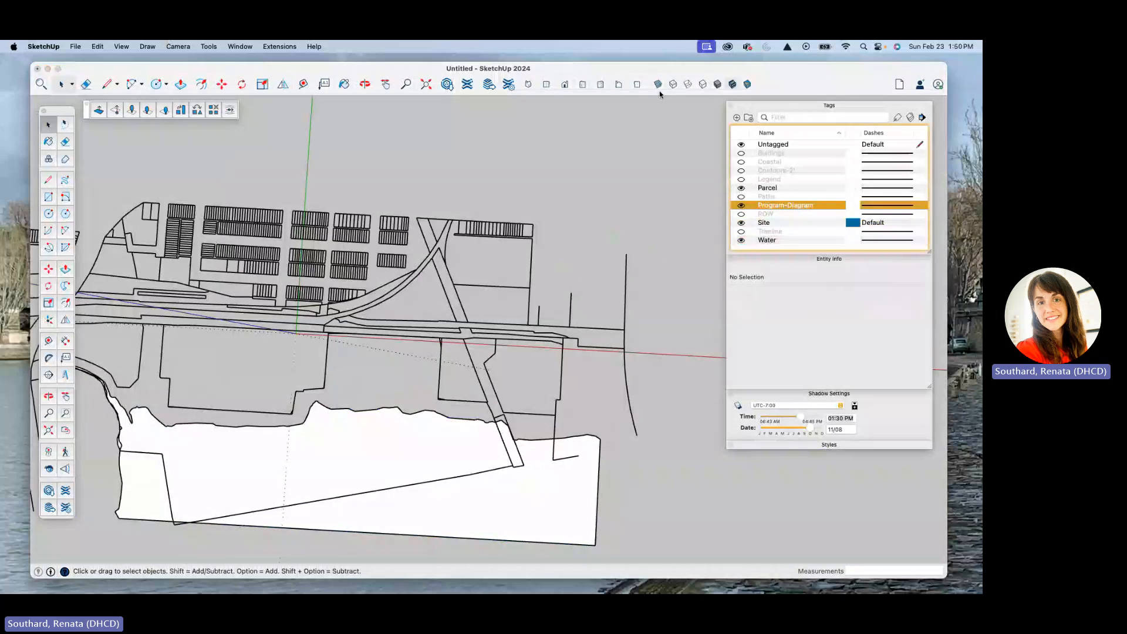
click(98, 47)
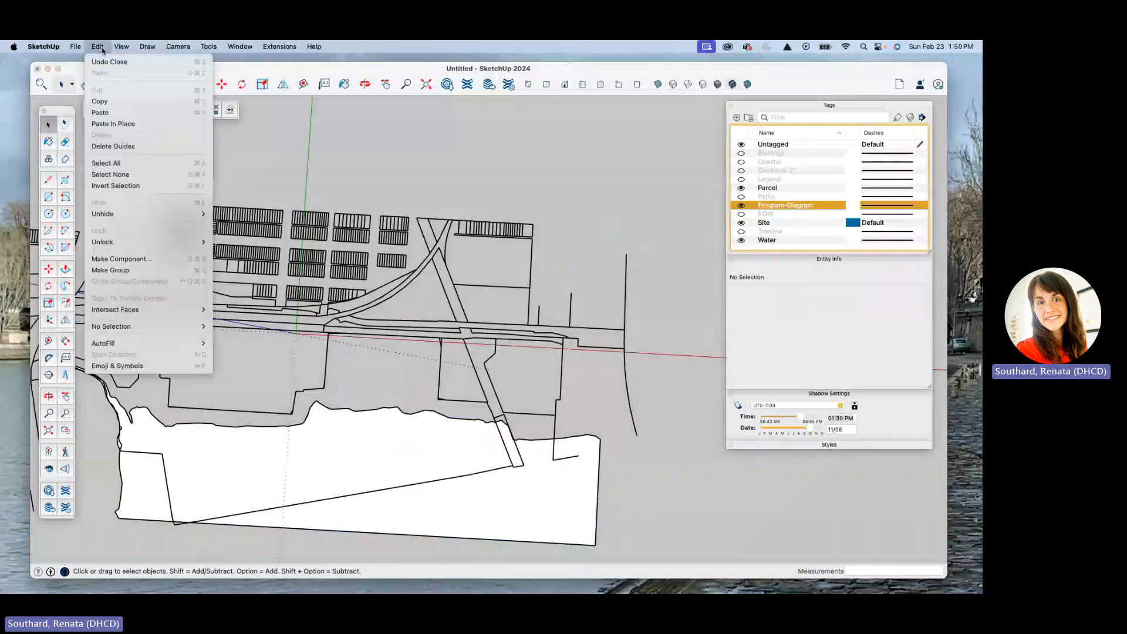
click(129, 124)
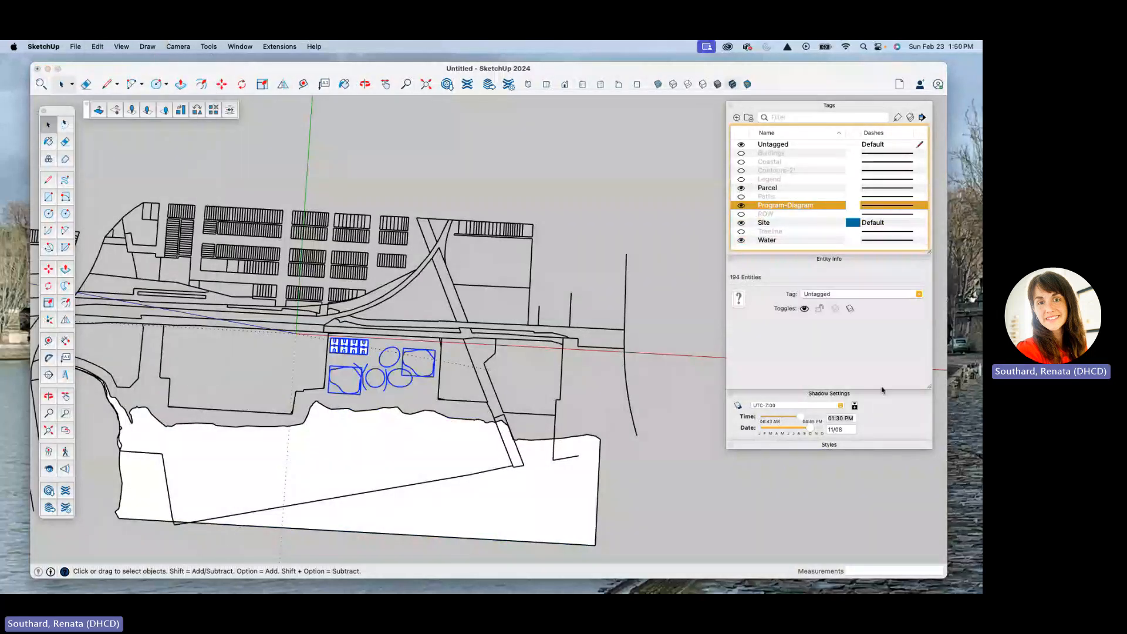
Step: Assign the pasted courts and program shapes to the Program-Diagram tag, and check the tag on one basketball court
click(919, 294)
scroll(854, 332, down, 3)
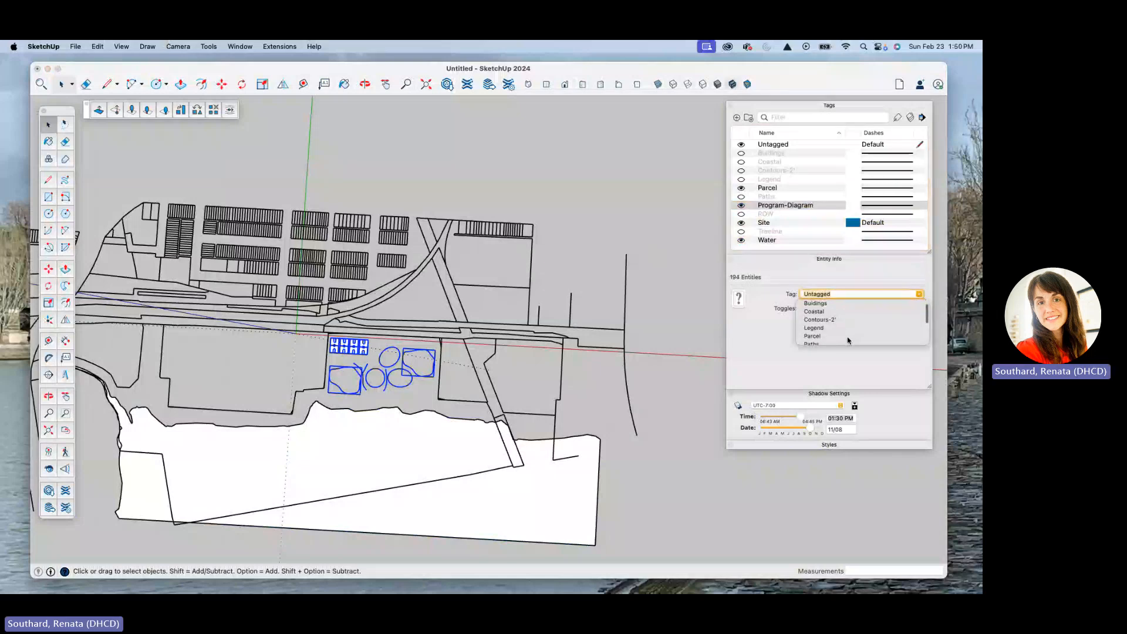
click(826, 325)
double_click(356, 350)
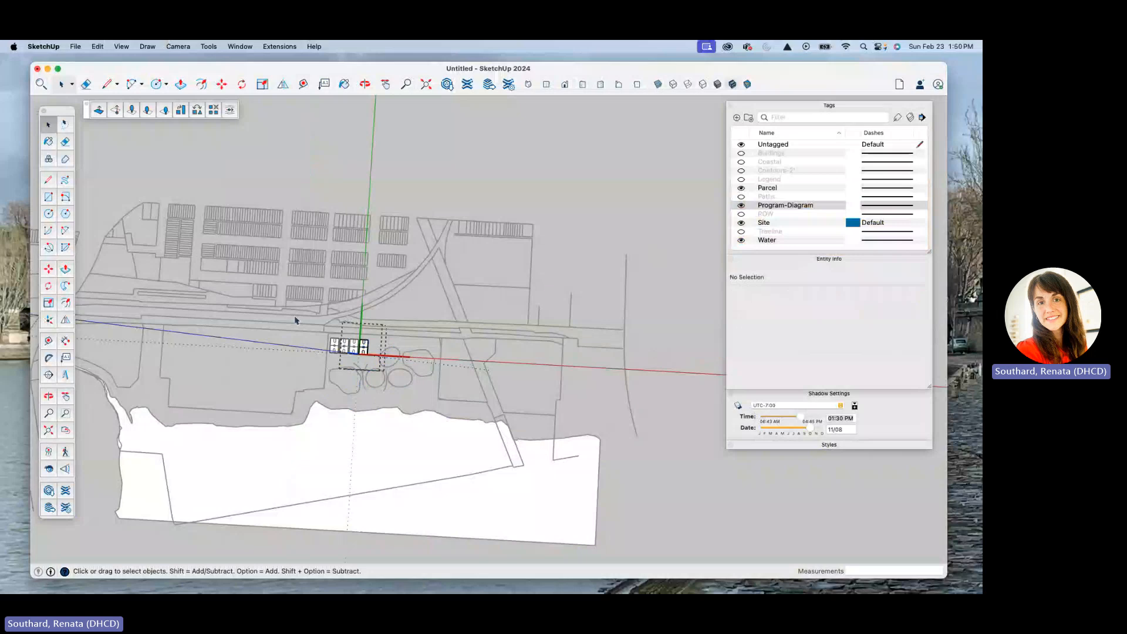
key(Escape)
click(349, 351)
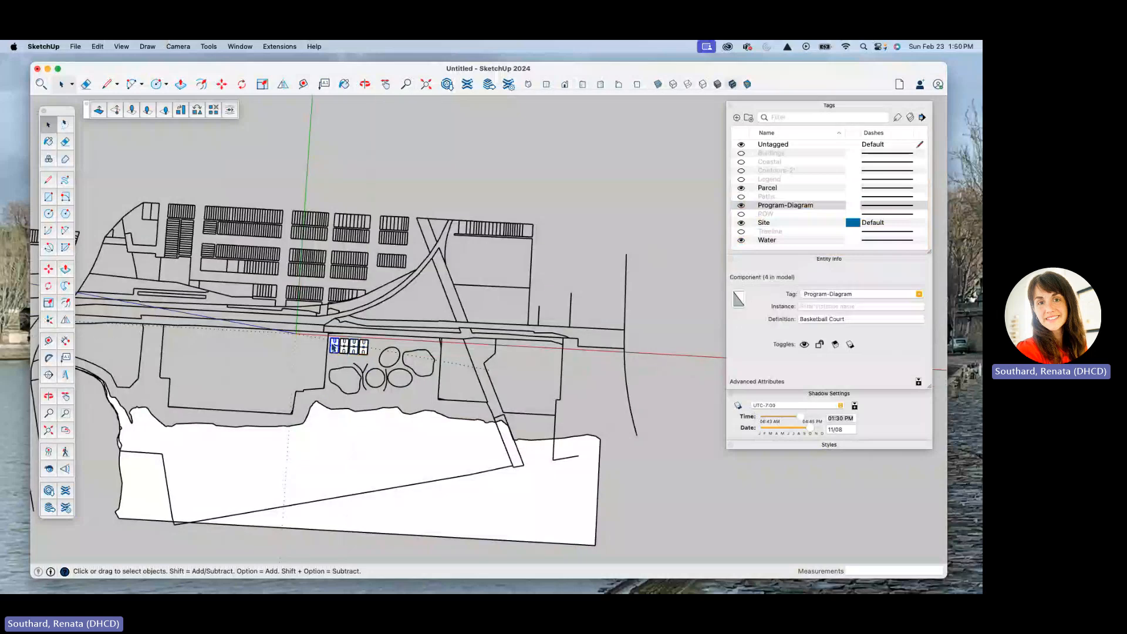
Step: Select all the courts and program shapes, set their tag to Untagged, and make them a group
drag(319, 329, 469, 405)
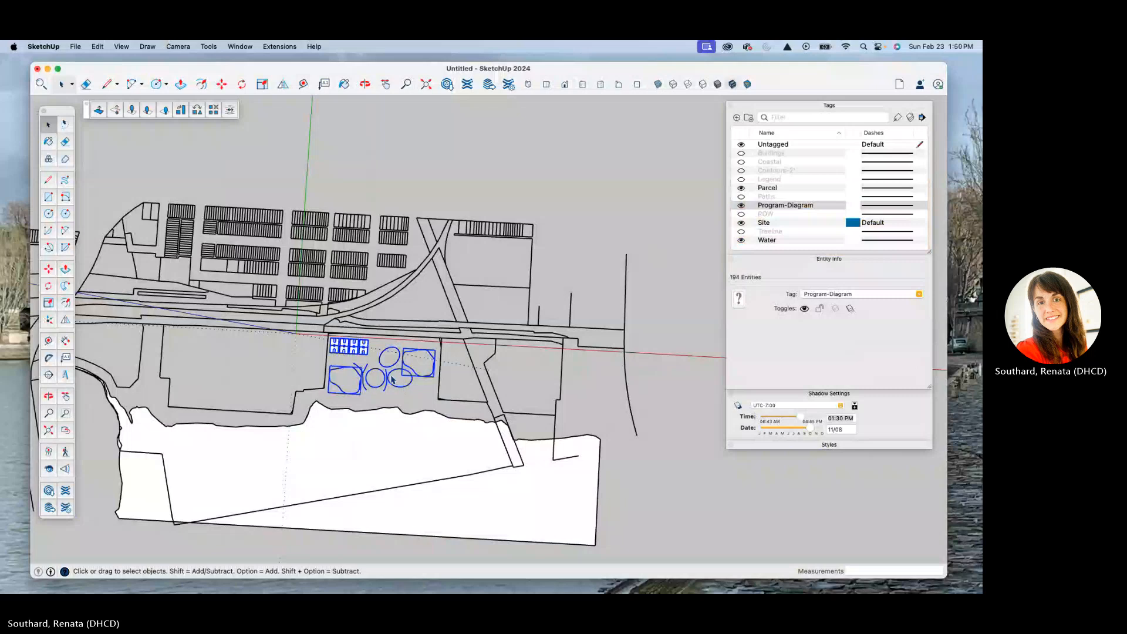
click(918, 293)
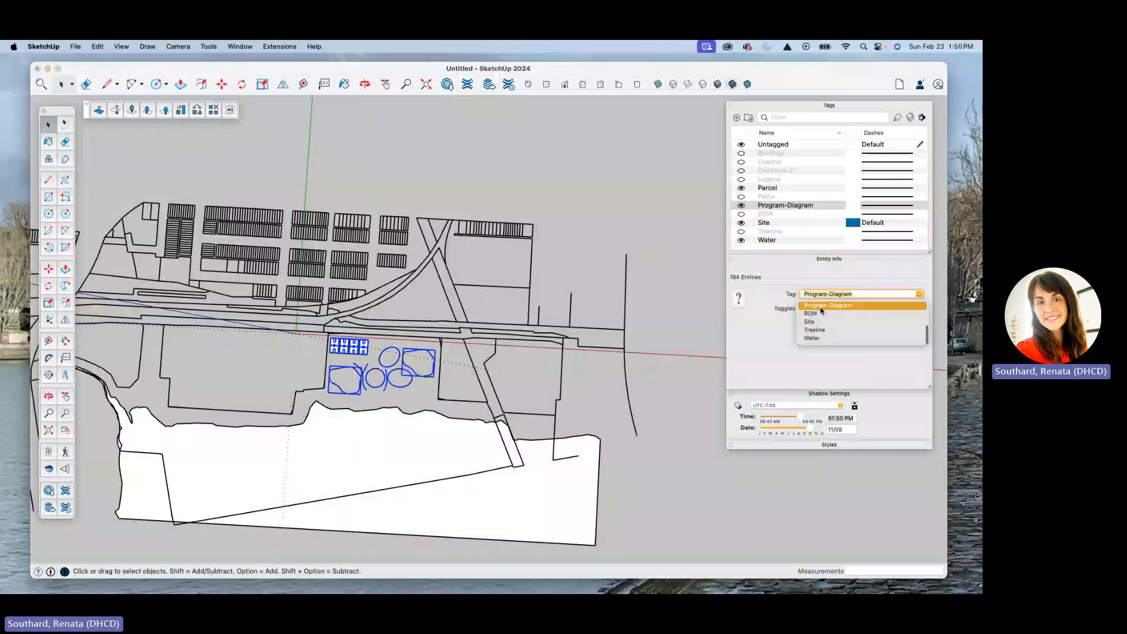
click(818, 306)
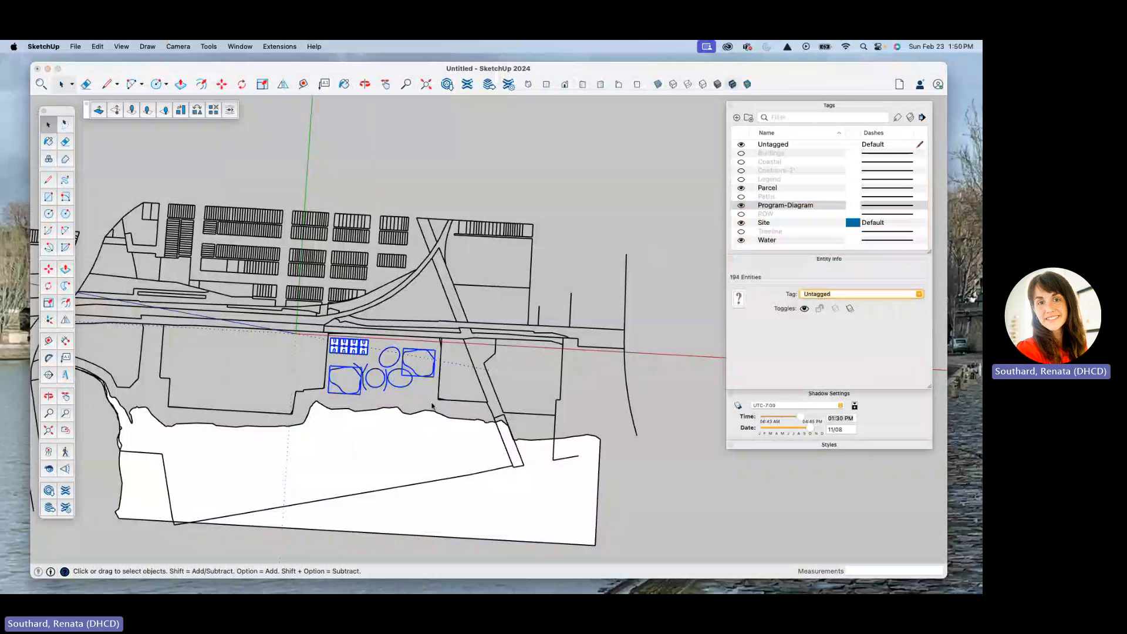
right_click(415, 371)
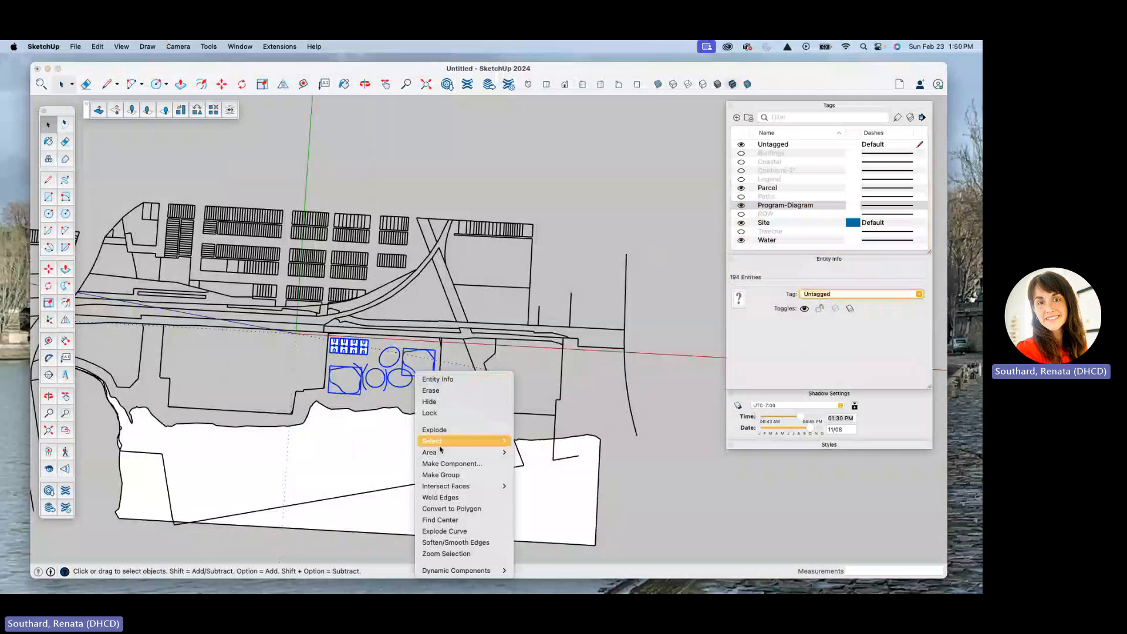
click(445, 475)
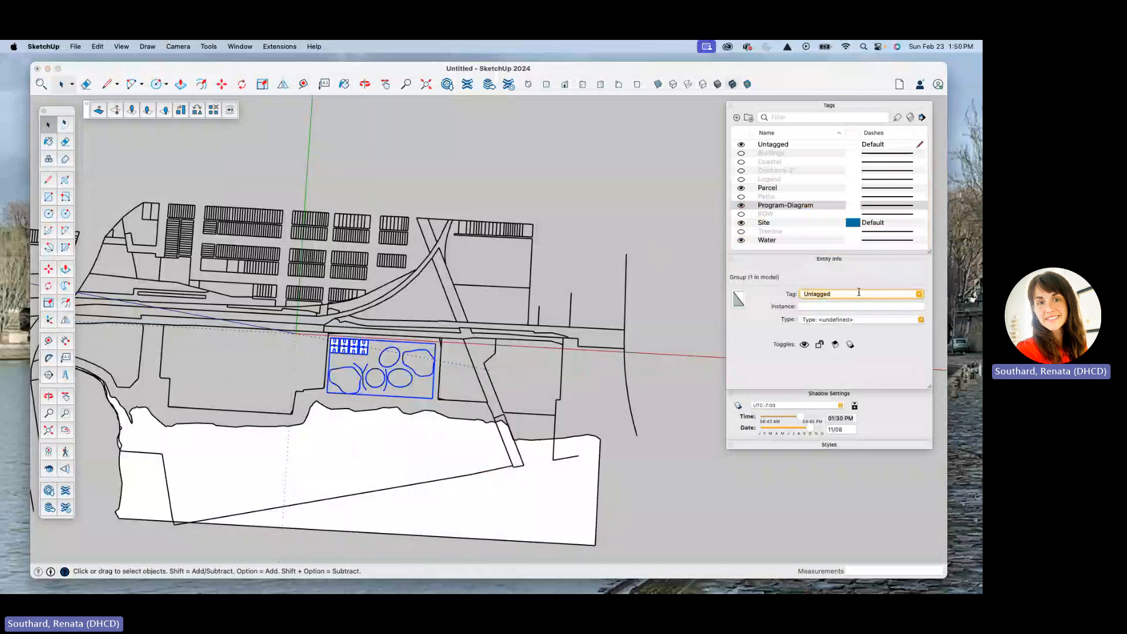
Step: Assign the group of basketball courts and program shapes to the Program-Diagram tag
click(918, 294)
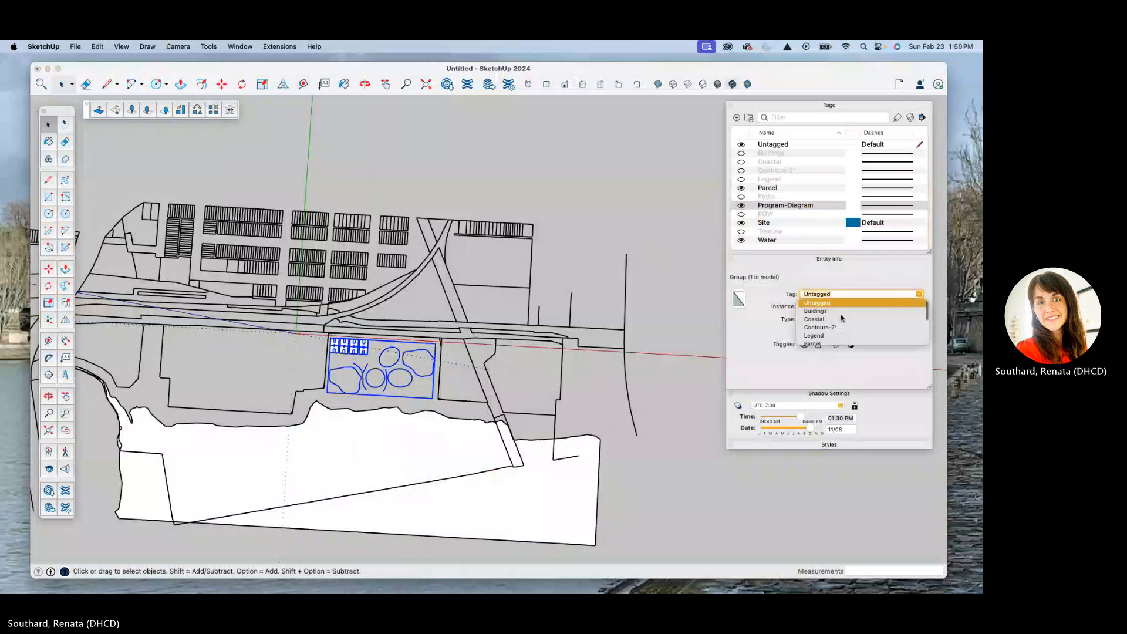
scroll(828, 329, down, 3)
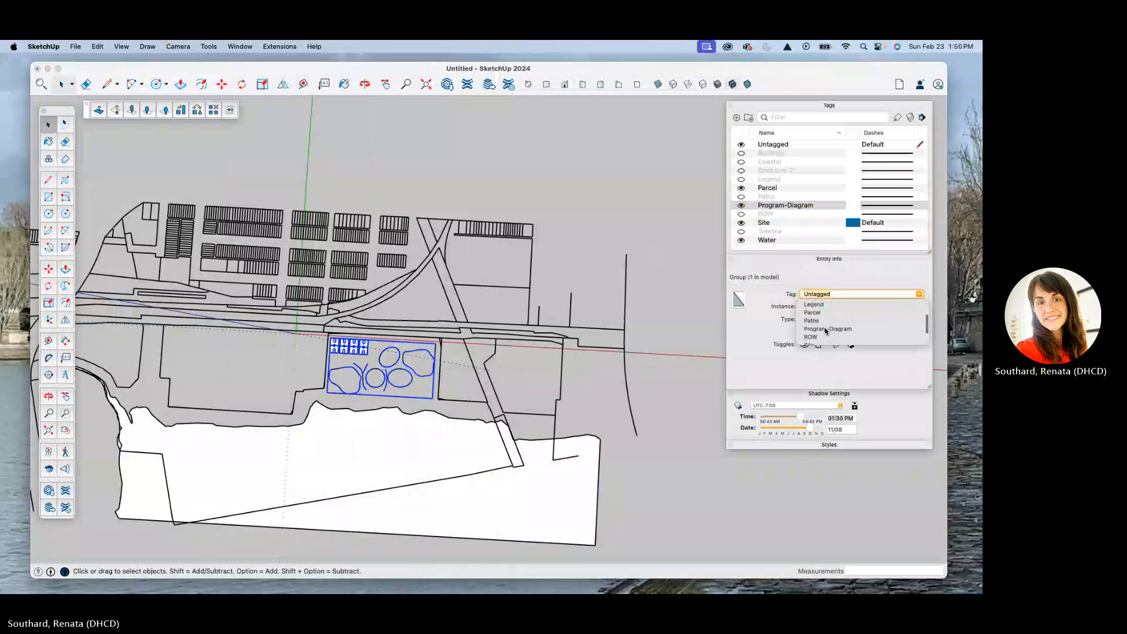
click(827, 330)
click(431, 380)
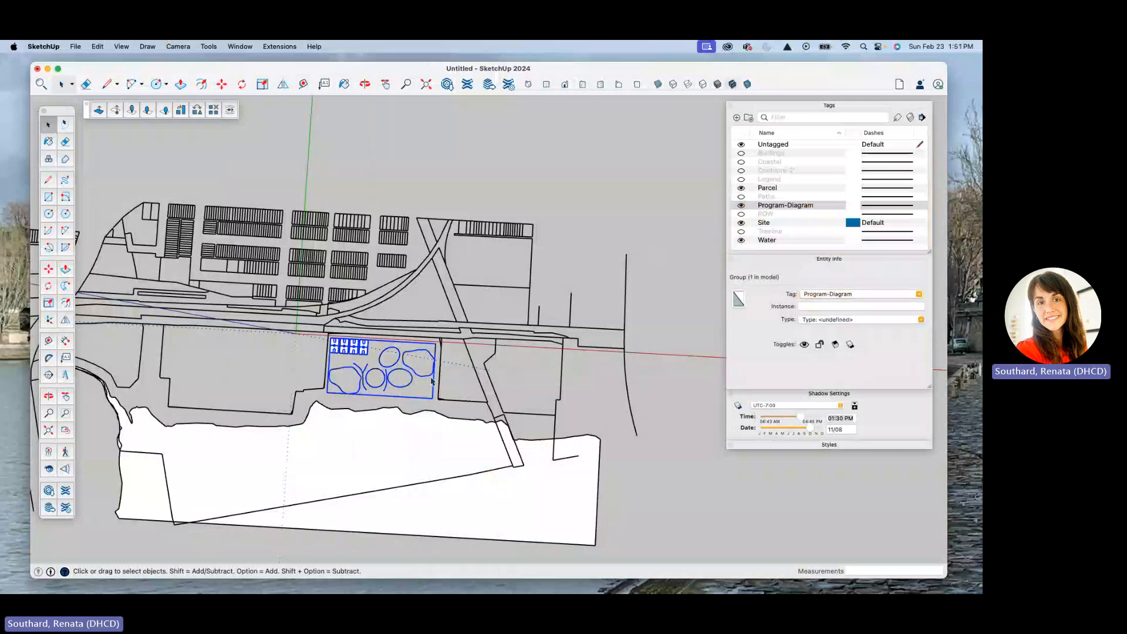
Step: Inspect the tags inside the program group, including the edges within its easternmost irregular shape
double_click(432, 380)
click(431, 375)
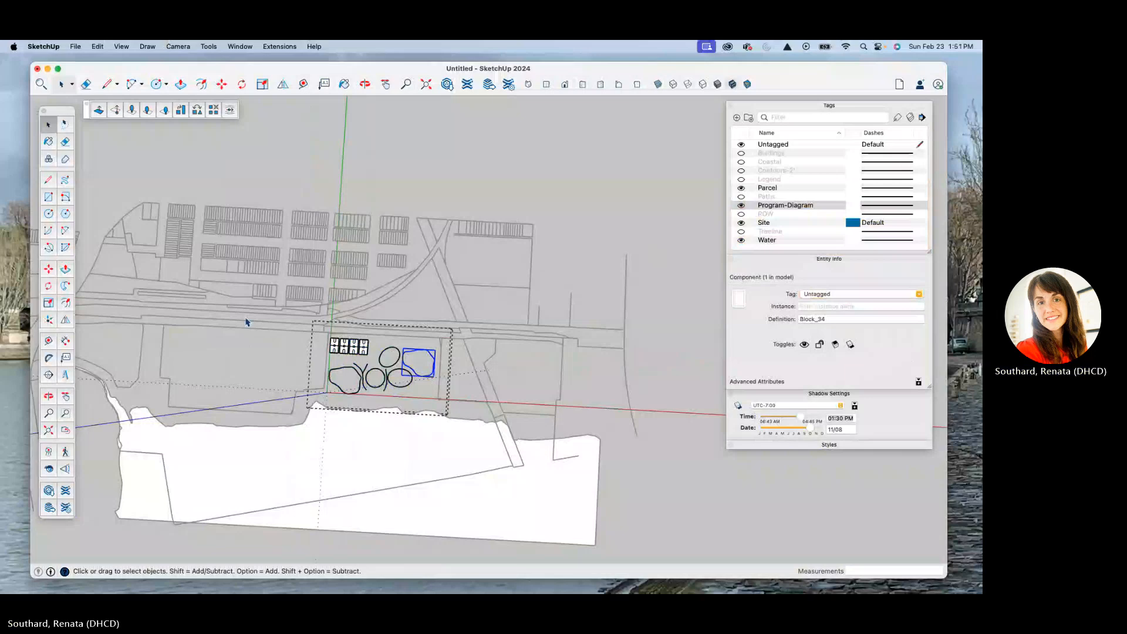
key(super+a)
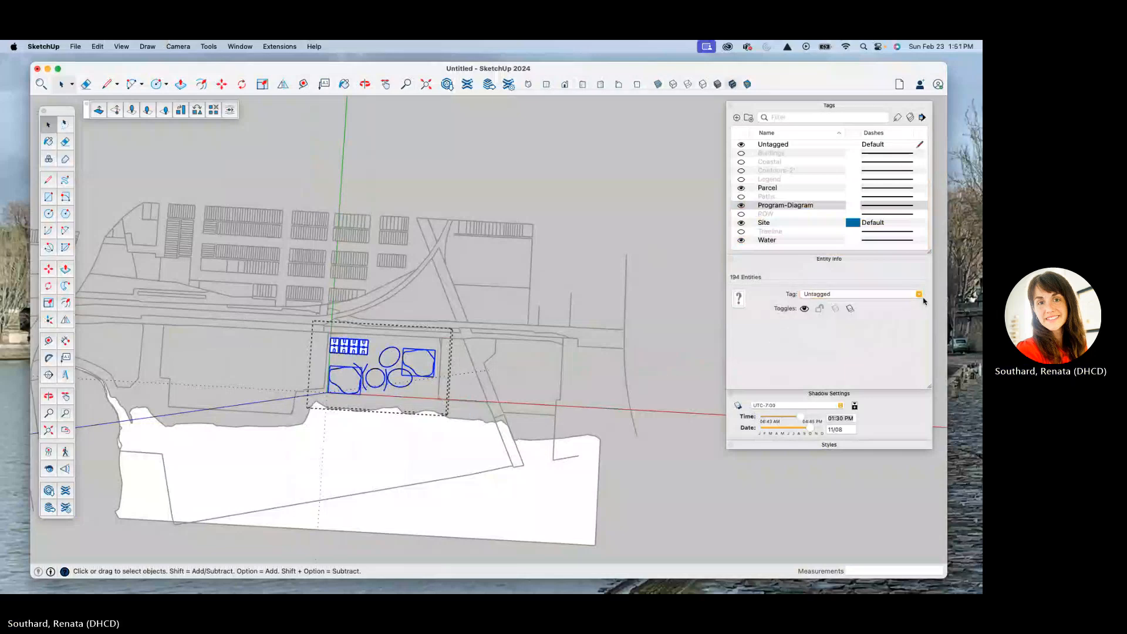
double_click(435, 367)
drag(393, 347, 470, 381)
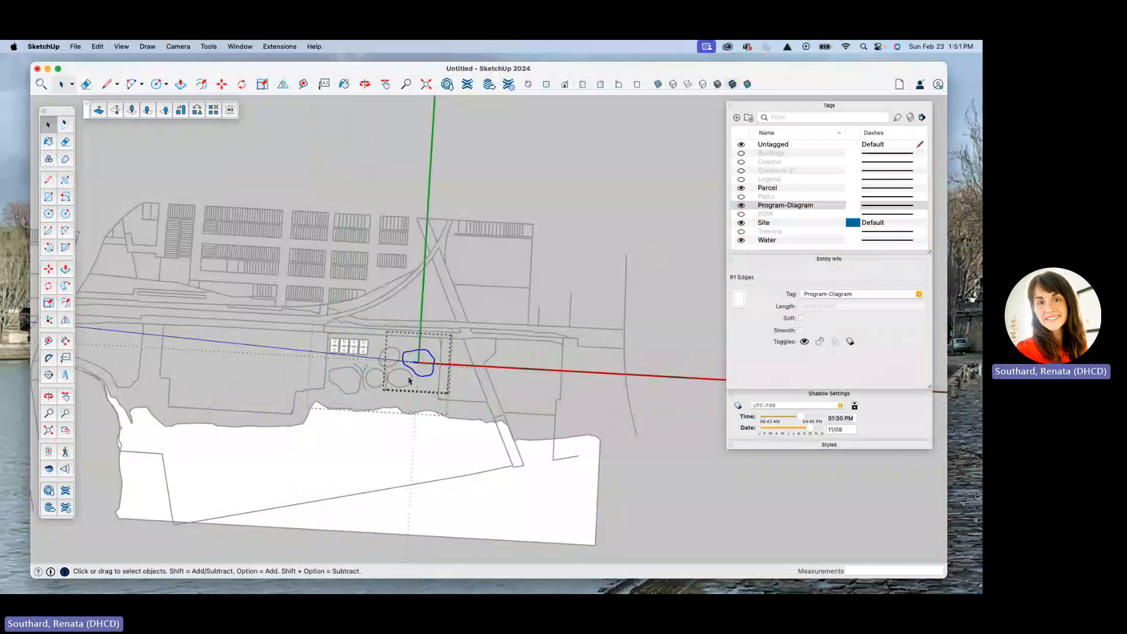
click(311, 336)
click(311, 337)
Step: Open the program group and its westernmost basketball court to check the tag of the court geometry
scroll(402, 396, down, 3)
scroll(384, 397, up, 6)
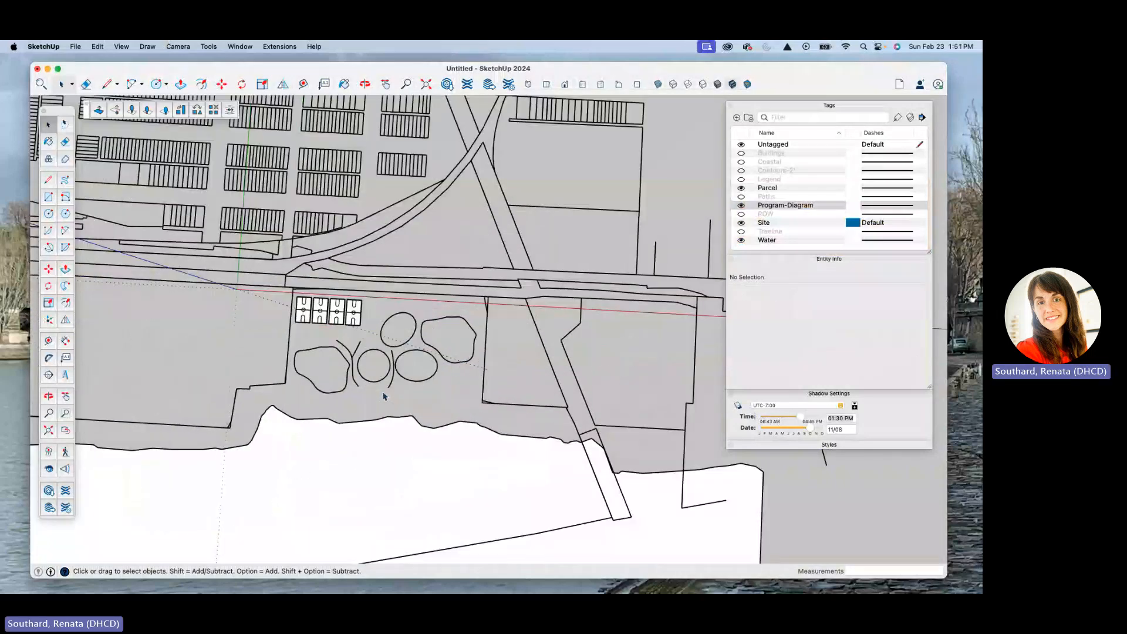
double_click(329, 321)
double_click(302, 318)
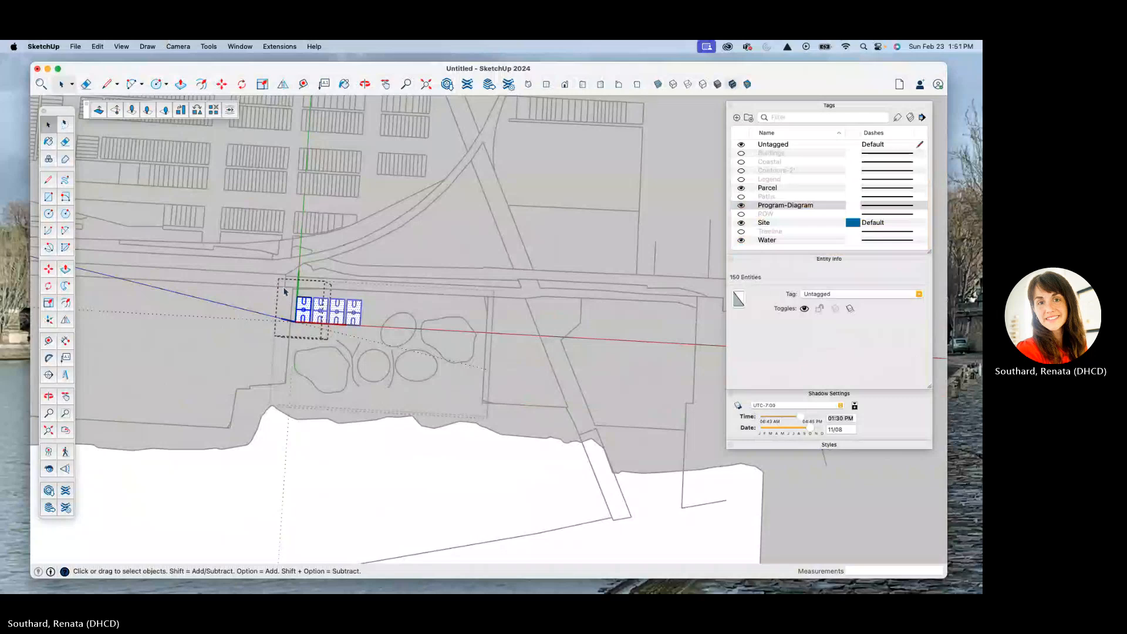
key(Escape)
key(Escape)
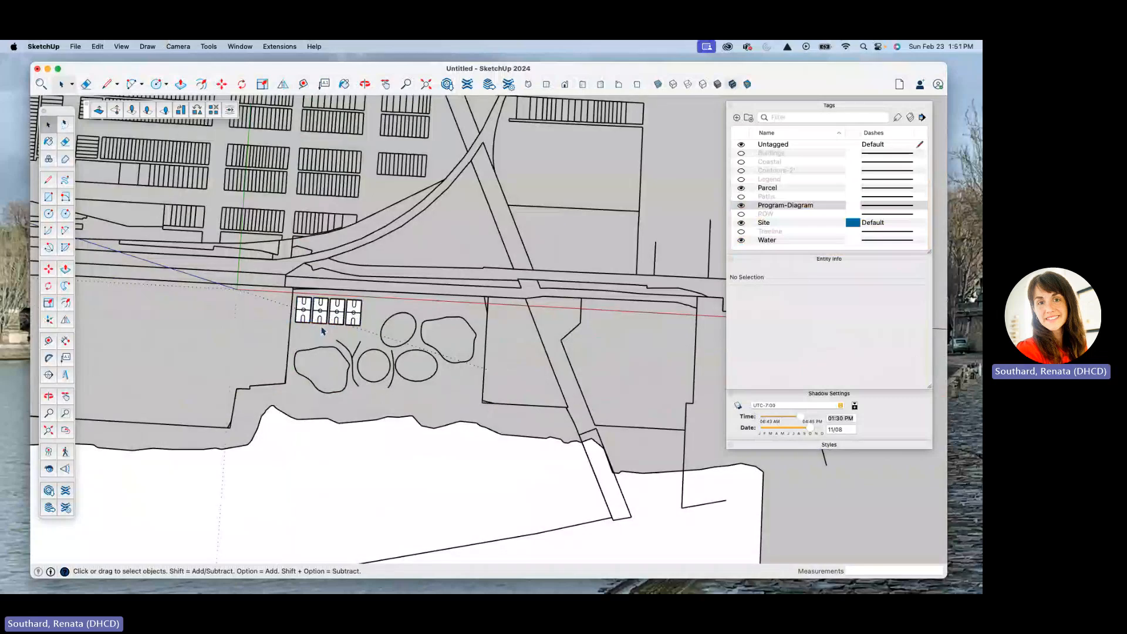
Step: Explode the group of basketball courts and program shapes
click(352, 358)
right_click(352, 358)
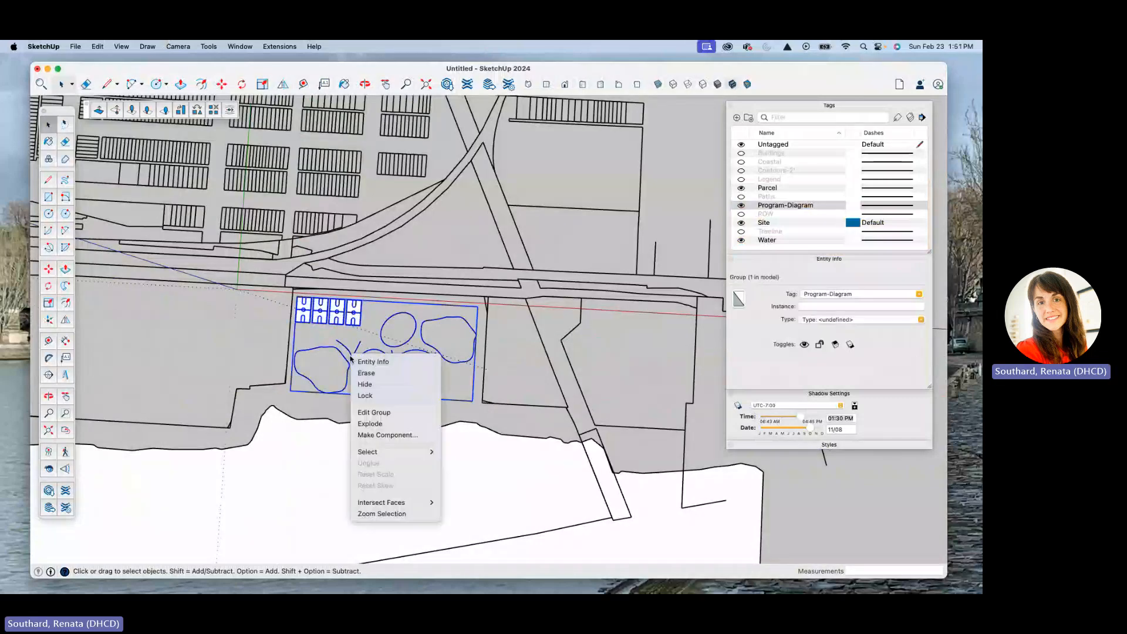
click(375, 426)
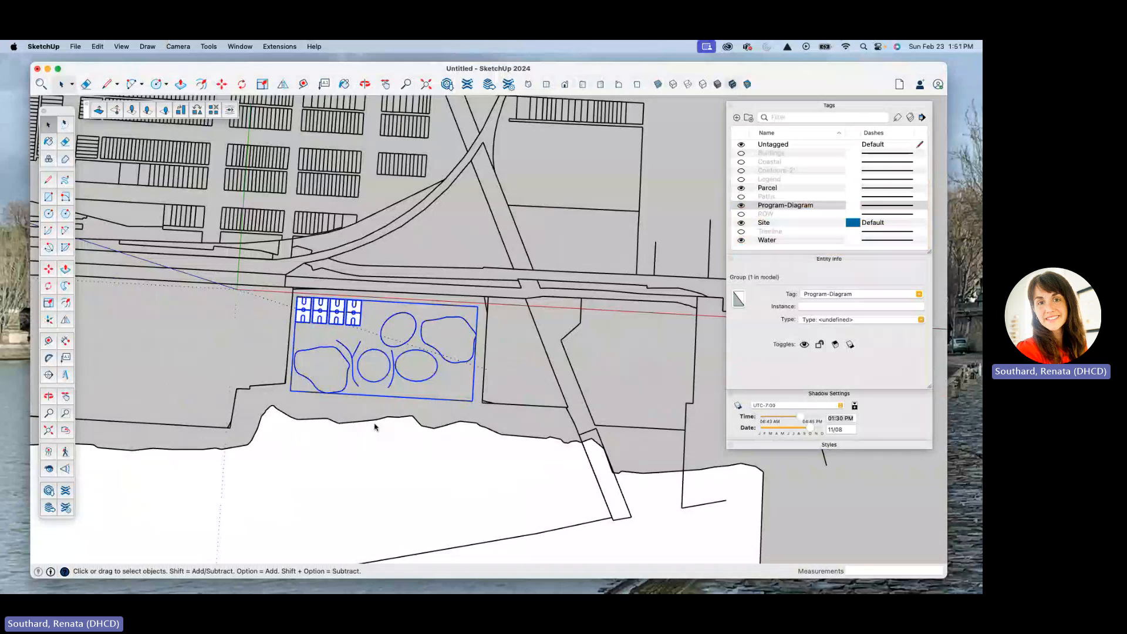
right_click(442, 356)
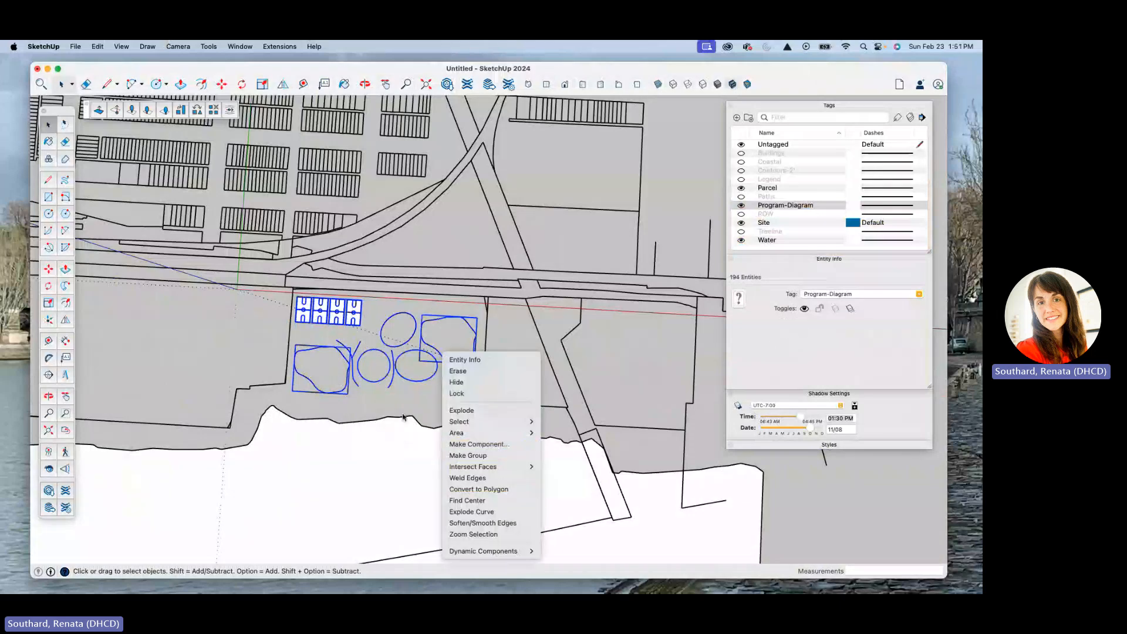
click(402, 417)
Step: Check the tag of individual exploded shapes, and set all courts and program shapes to Untagged
click(348, 389)
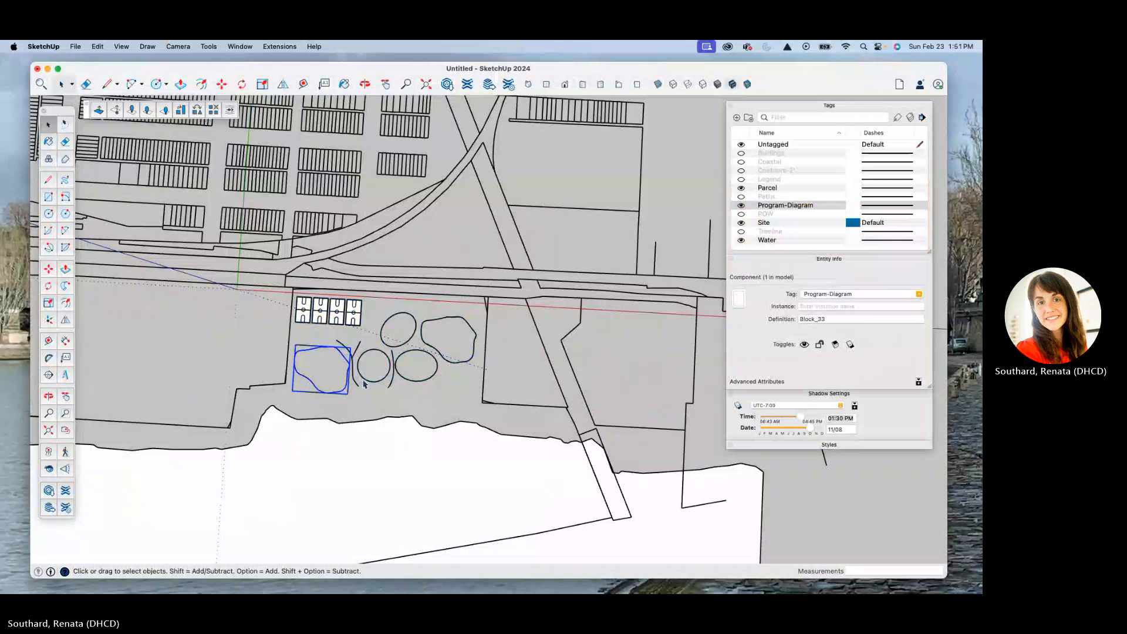
click(366, 382)
click(303, 307)
mouse_move(281, 283)
mouse_down()
mouse_move(450, 395)
mouse_move(498, 410)
mouse_up()
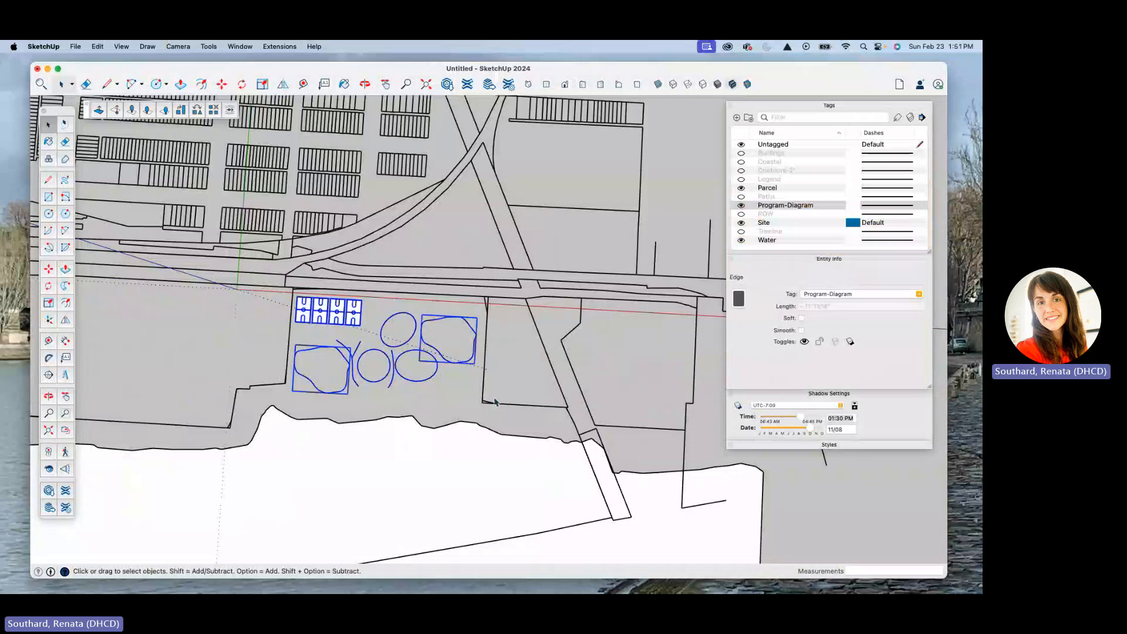
click(918, 294)
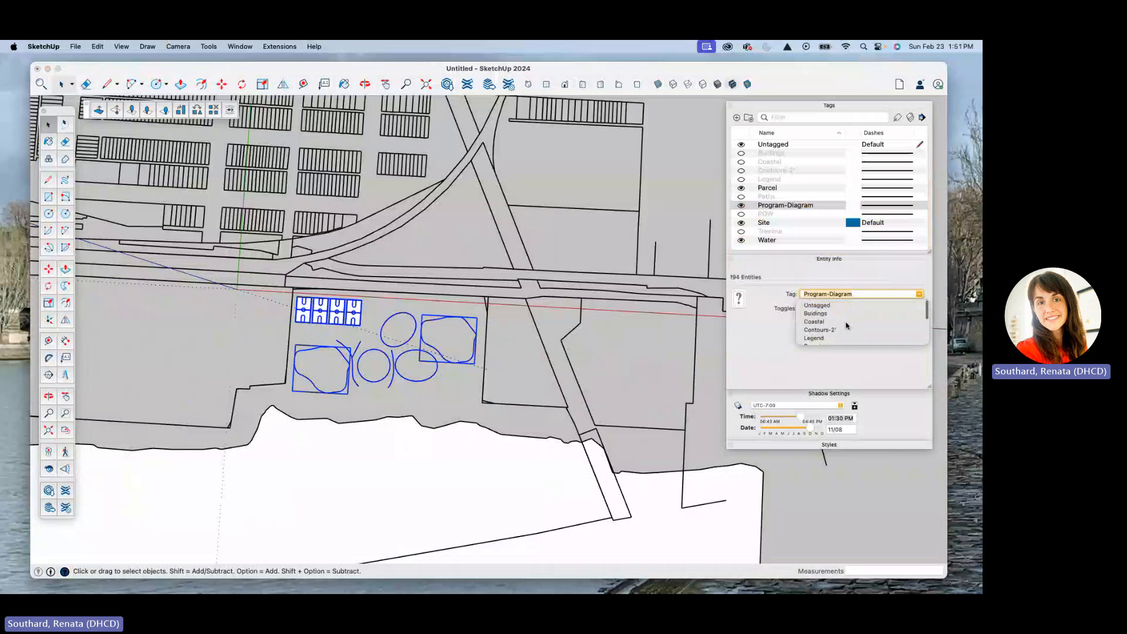
click(819, 305)
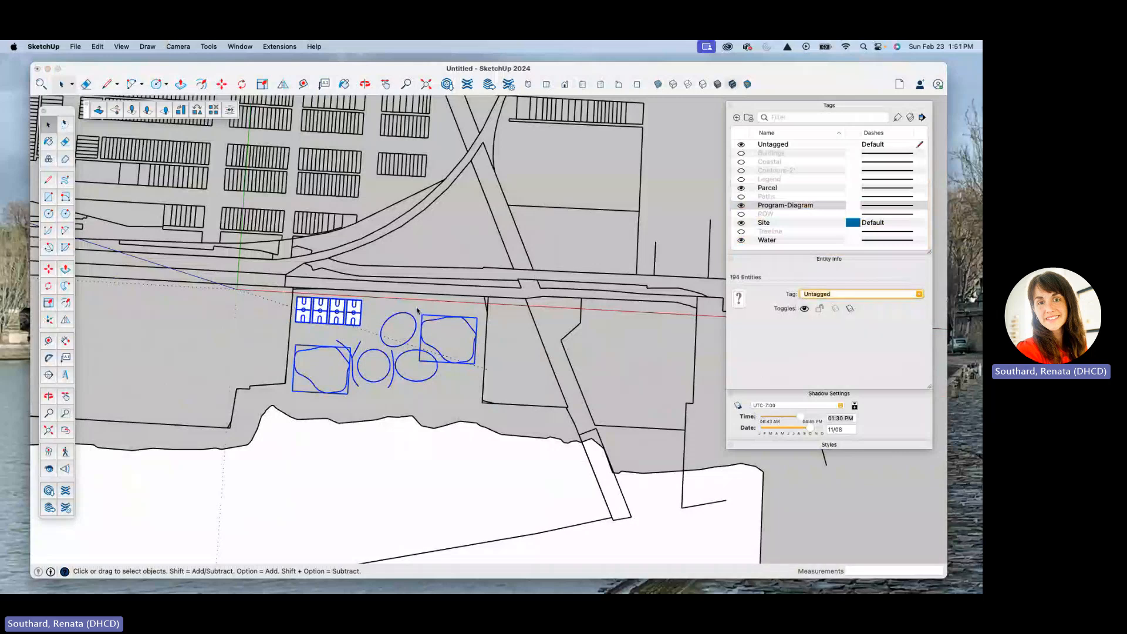
Step: Hide the Program-Diagram and Water tags, and switch the Parcel tag off and back on to check what each controls
click(447, 389)
scroll(410, 372, down, 2)
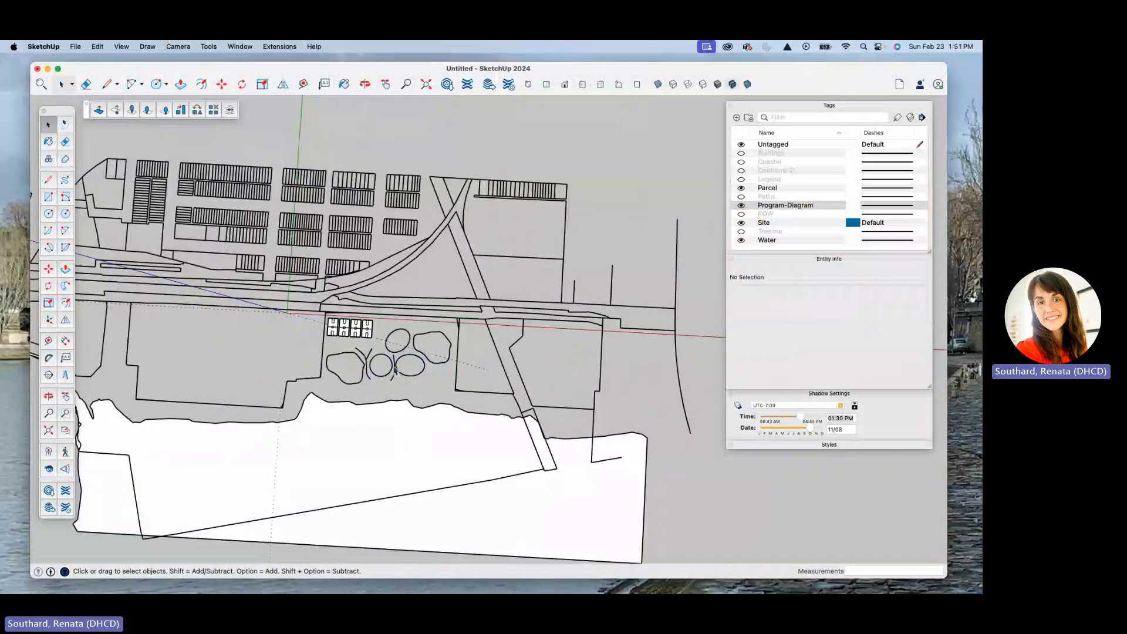
scroll(397, 369, up, 5)
scroll(329, 340, down, 4)
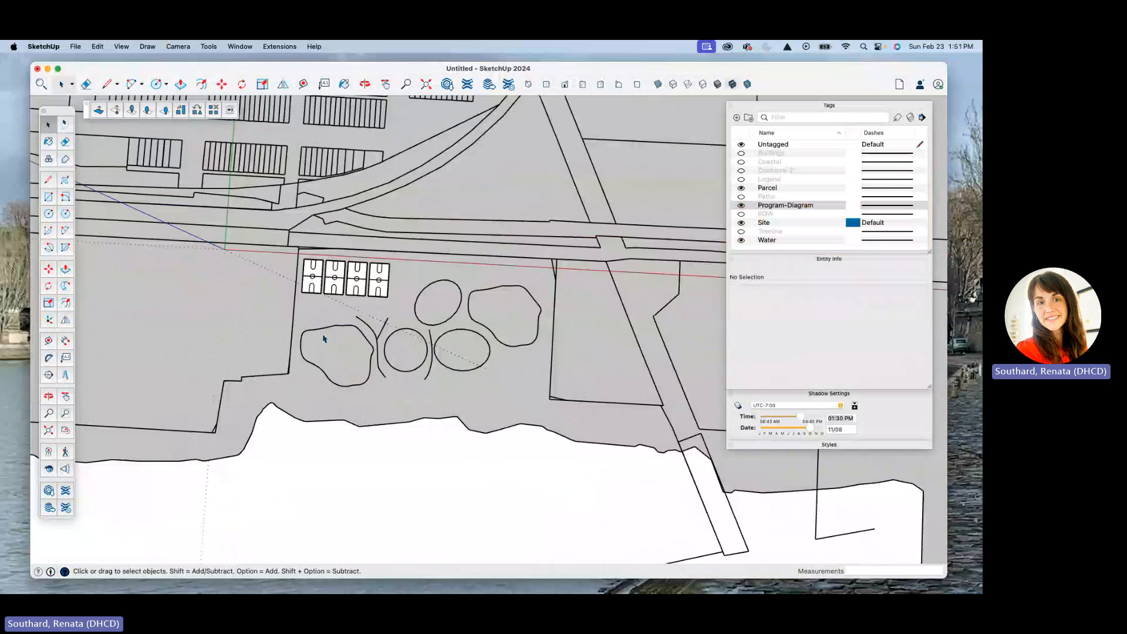
click(346, 429)
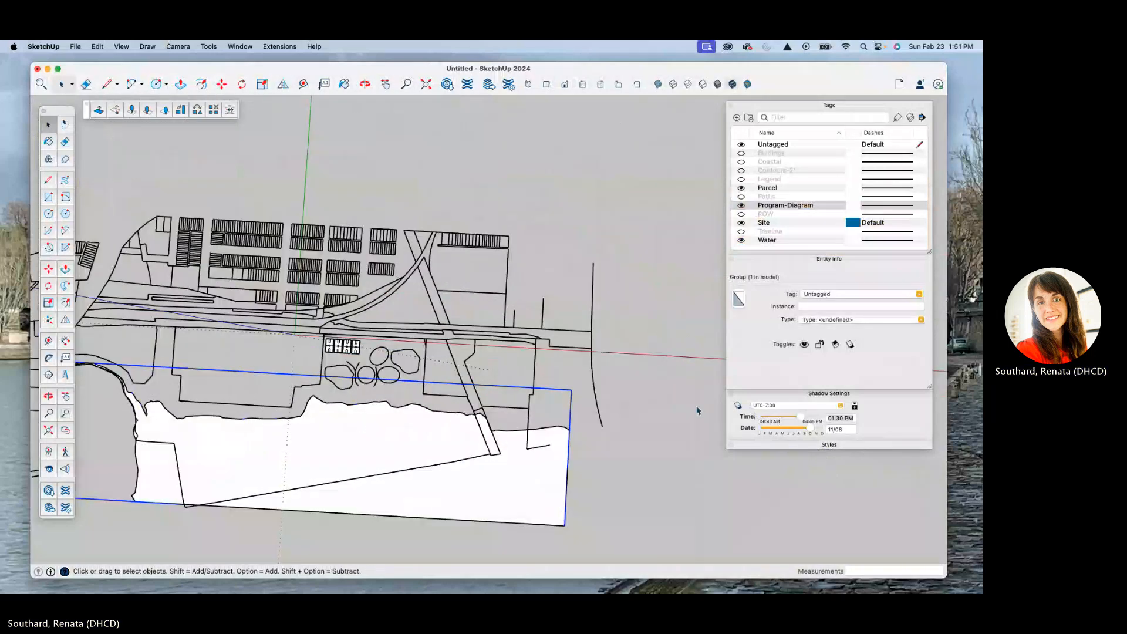
click(741, 205)
click(741, 240)
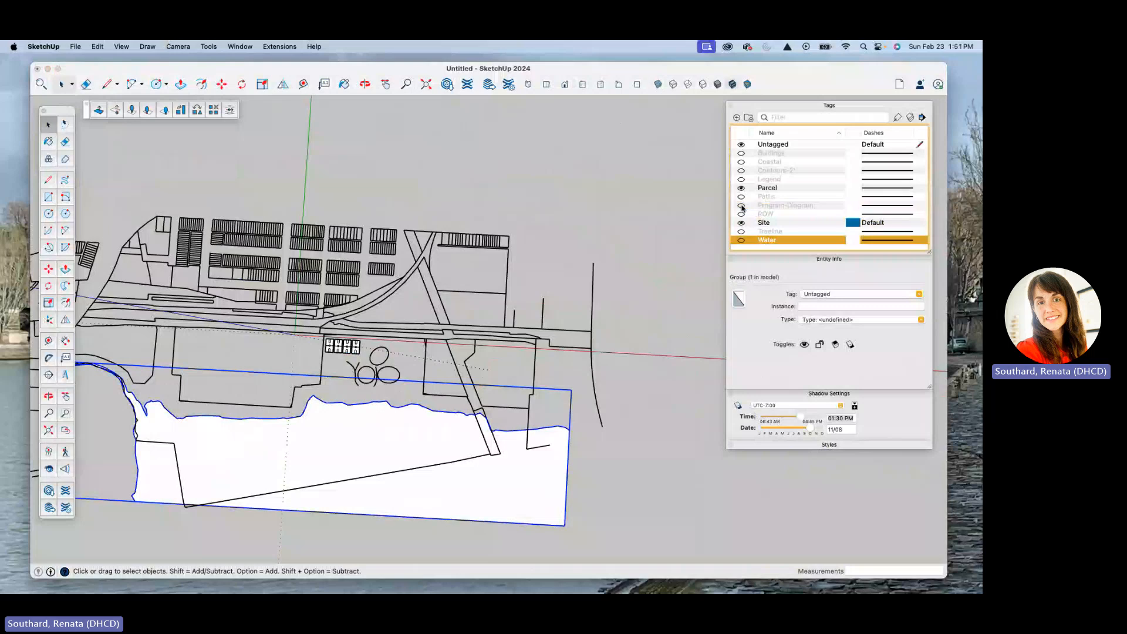
click(741, 187)
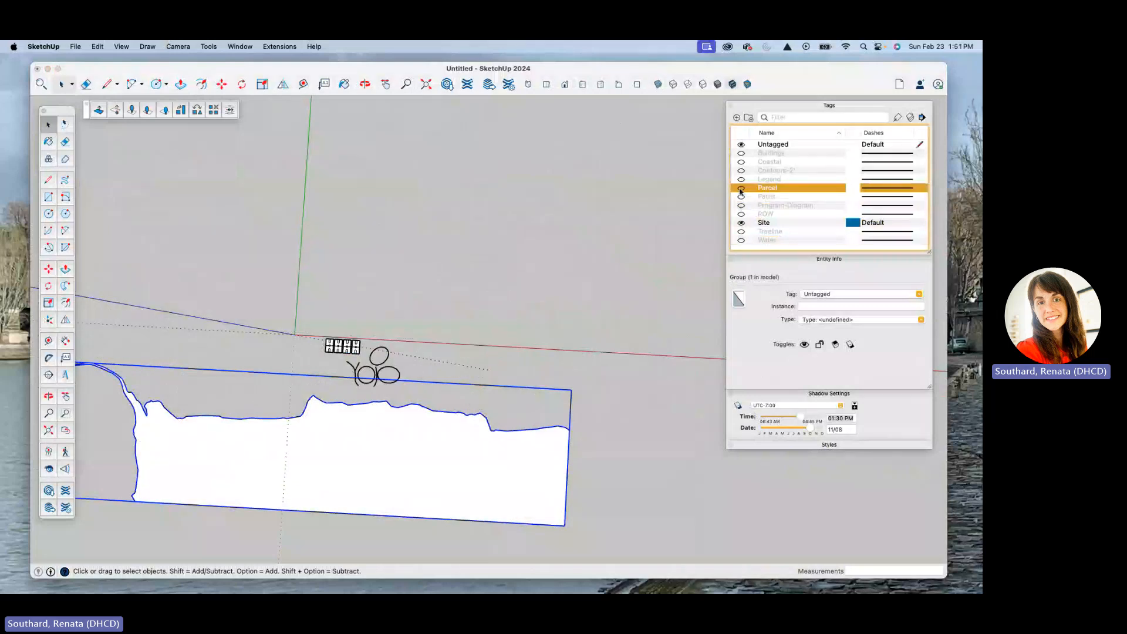
click(741, 188)
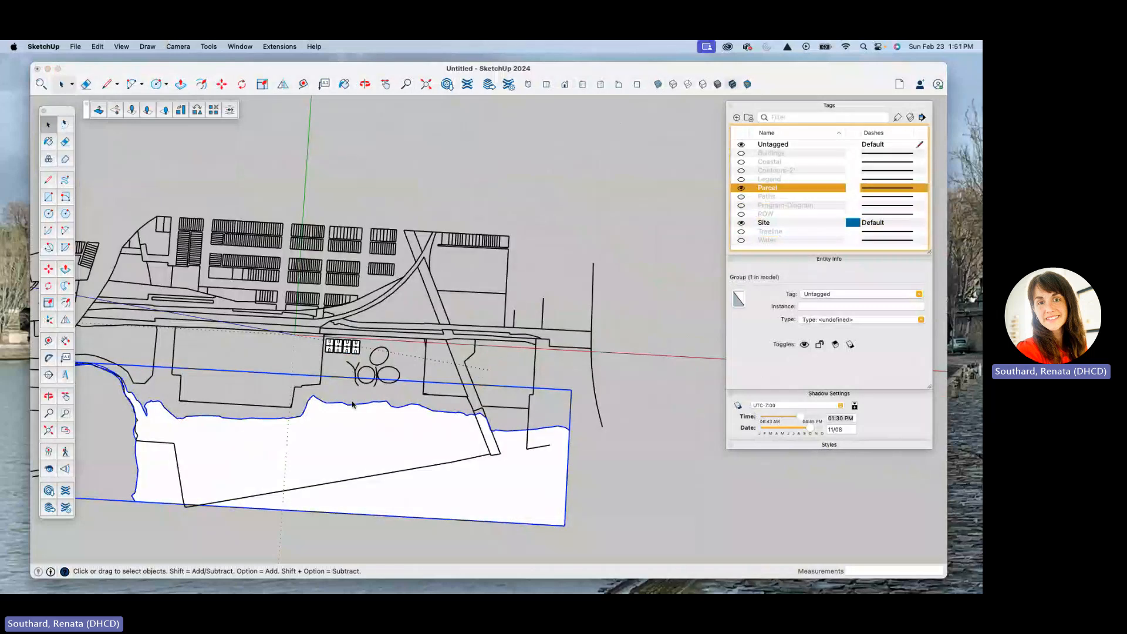
Step: Make the courts, circles and arcs that are still visible a group, and assign that group to one of the hidden tags
double_click(389, 363)
click(386, 360)
key(super+a)
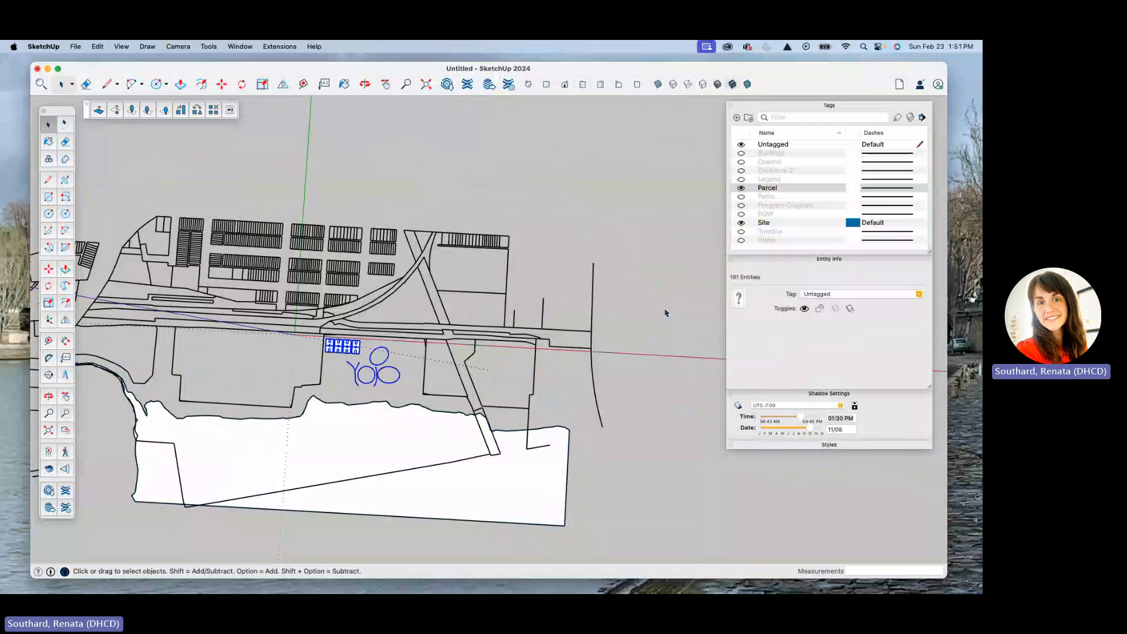
right_click(387, 363)
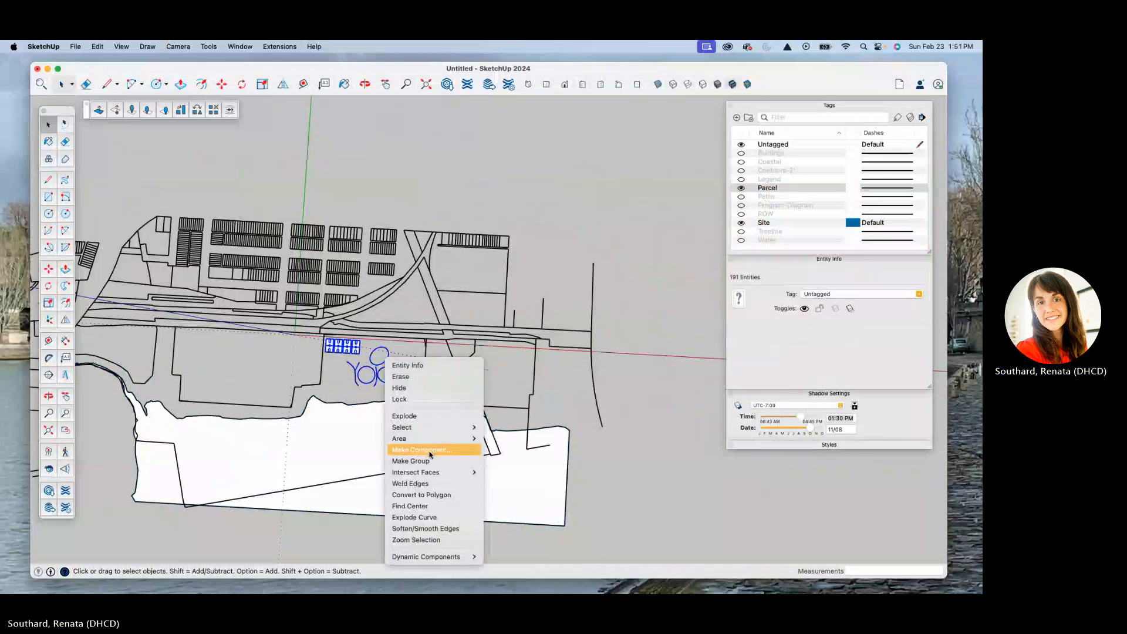
click(427, 460)
click(918, 294)
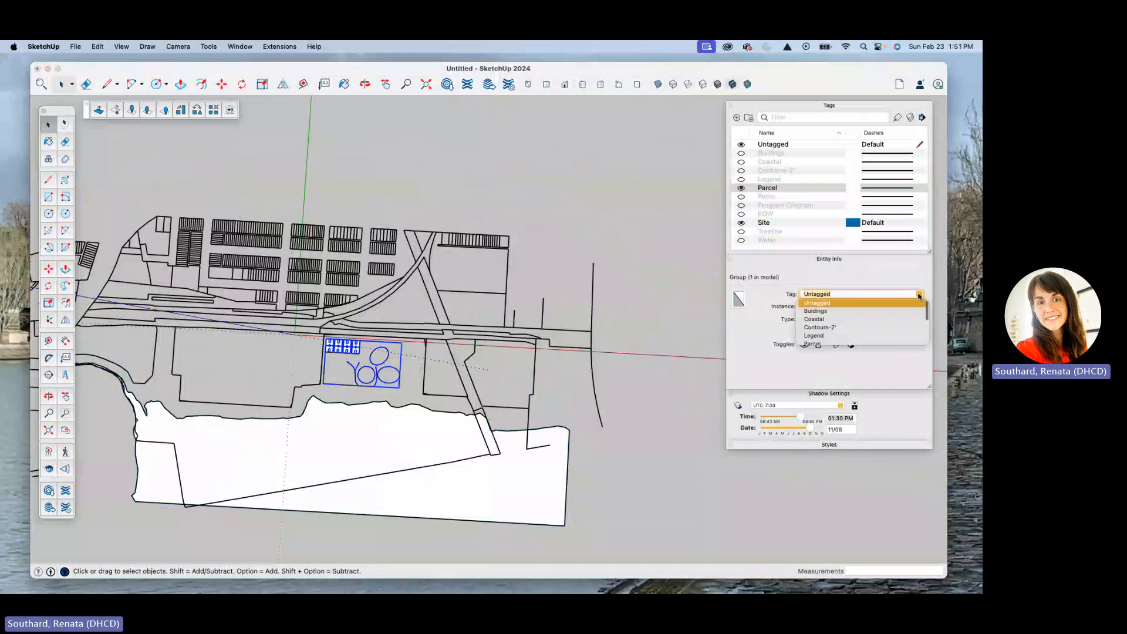
click(836, 335)
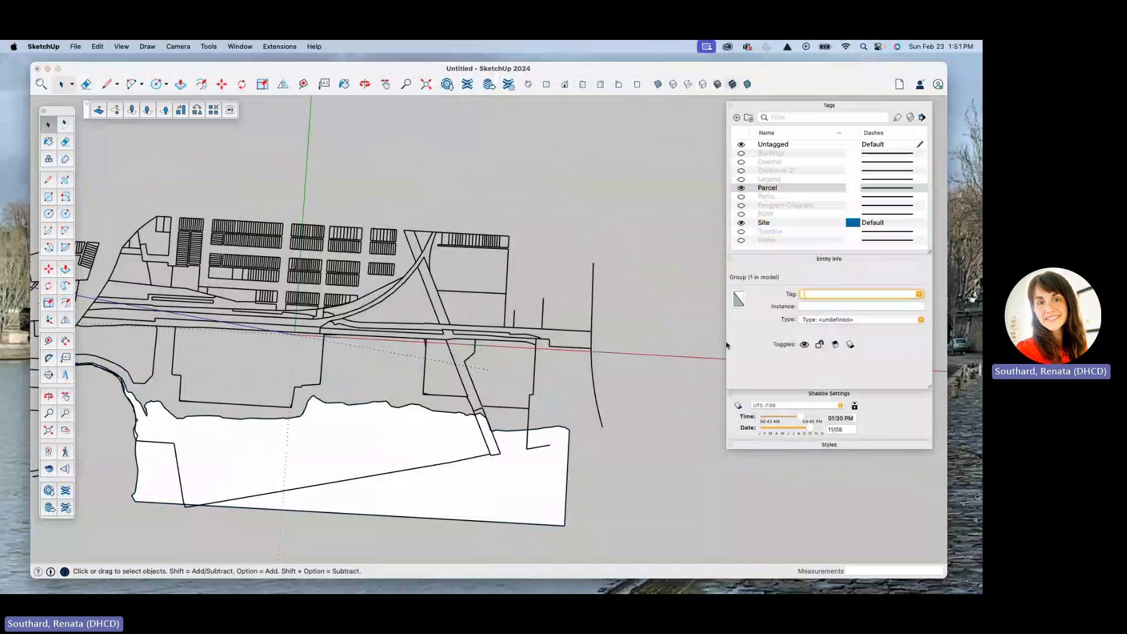
Step: Select the water group and assign it to the Site tag
scroll(348, 393, up, 3)
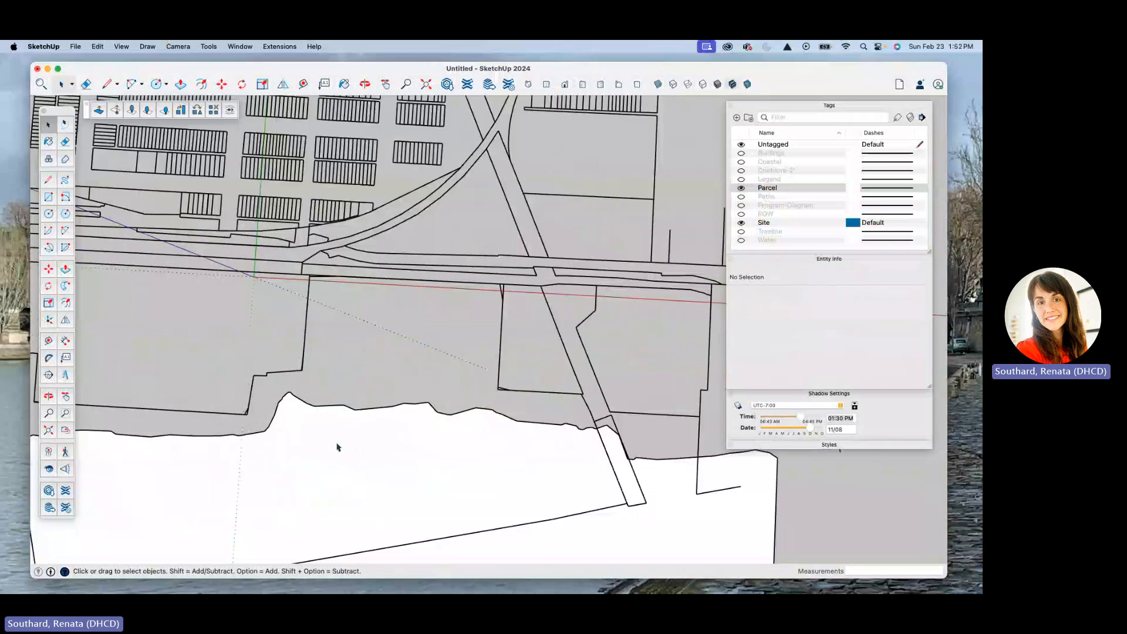
click(336, 447)
scroll(335, 446, down, 3)
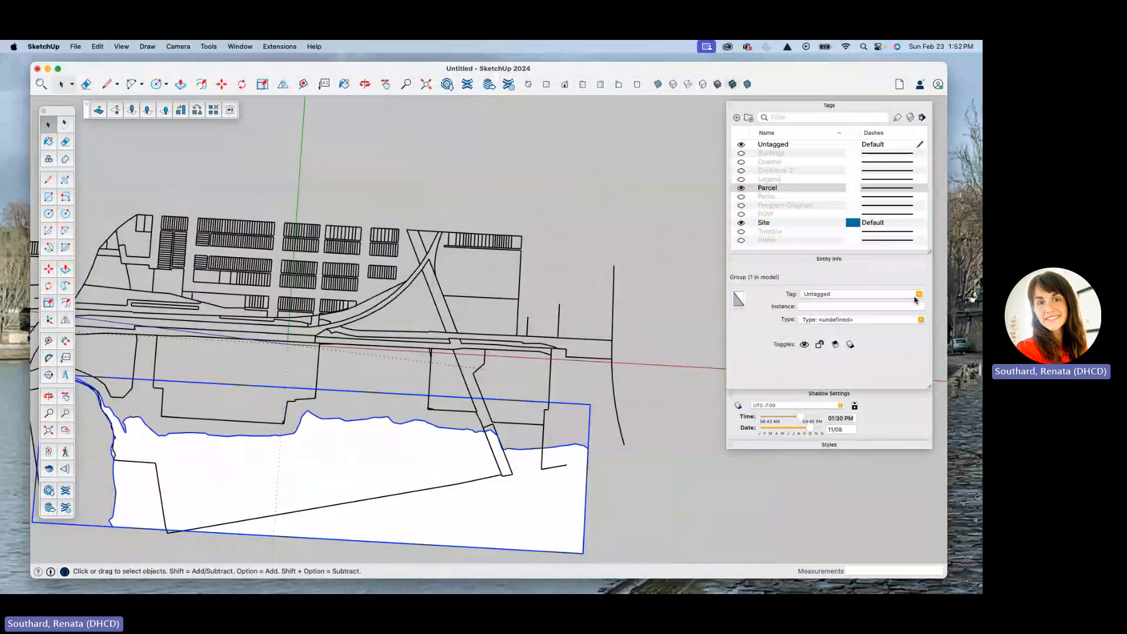
click(889, 294)
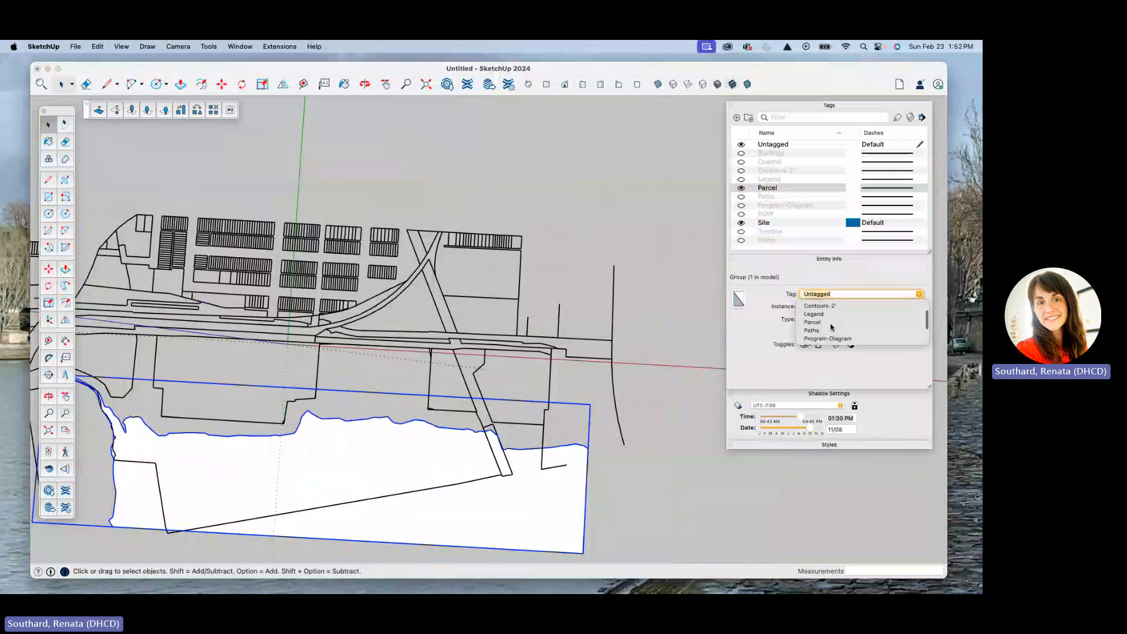
scroll(822, 322, down, 3)
click(811, 323)
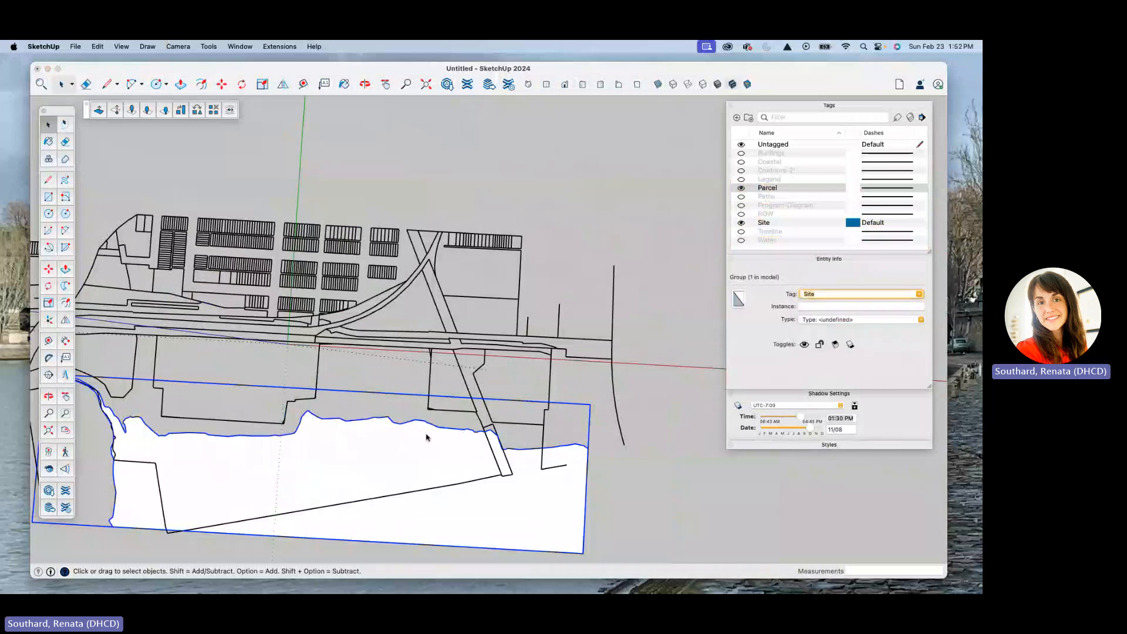
Step: Open the water group for editing and place guides along the two side boundaries of the central waterfront parcel
double_click(377, 452)
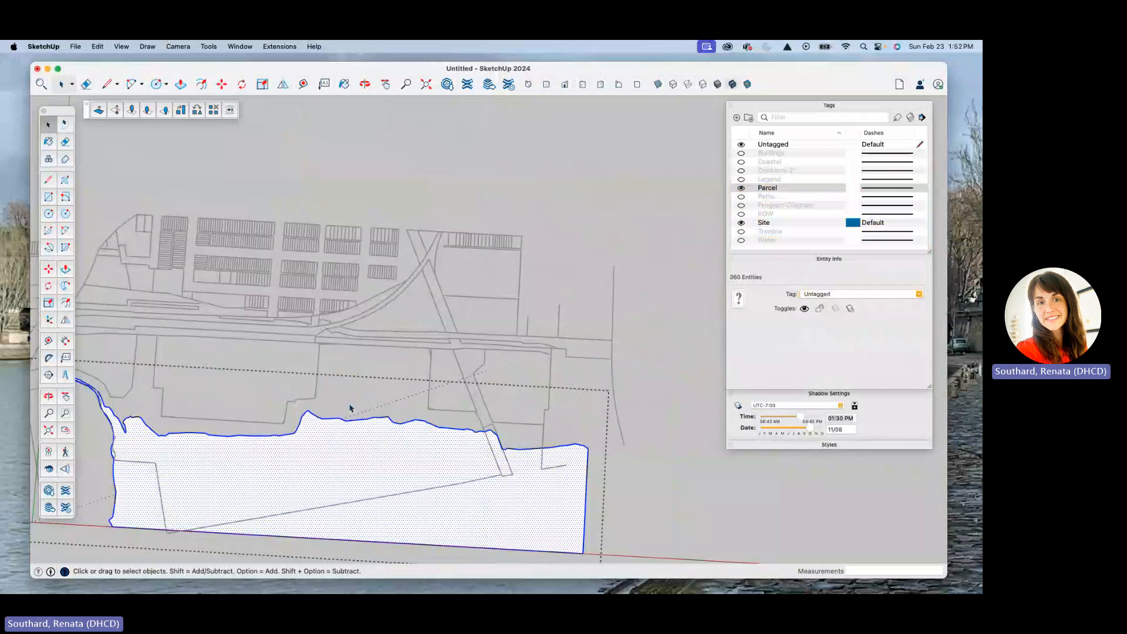
scroll(330, 392, up, 5)
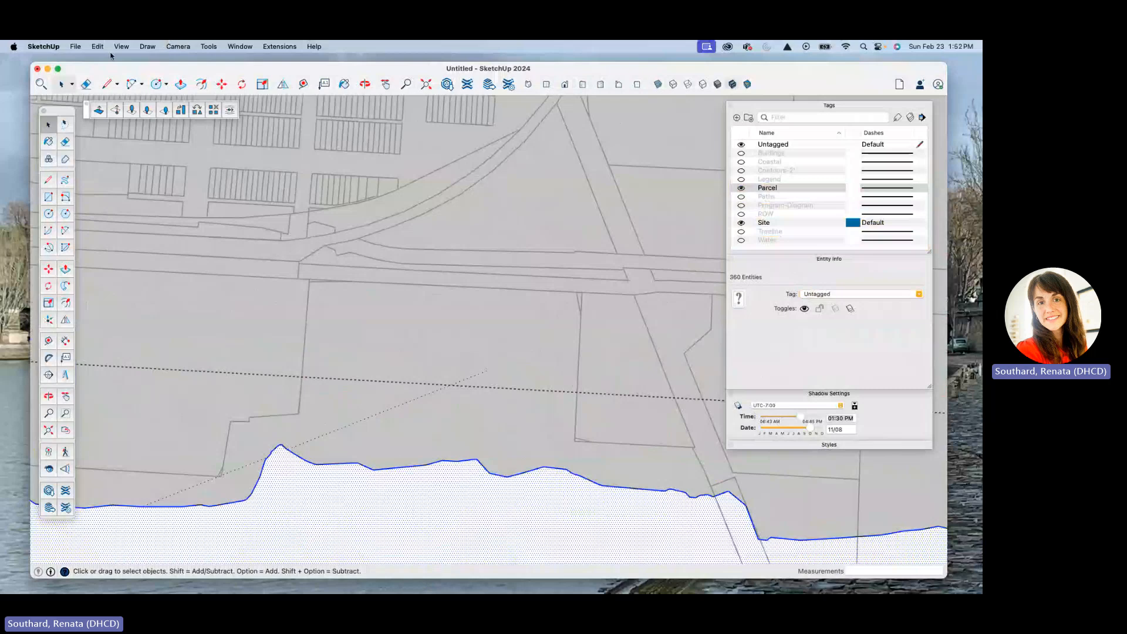
click(303, 86)
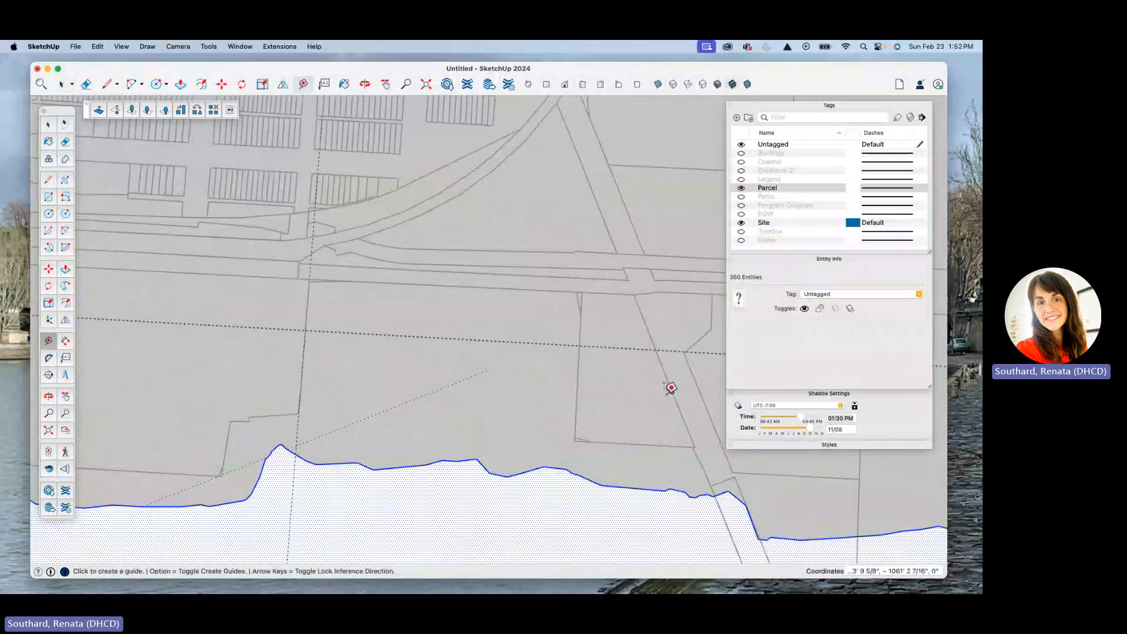
scroll(578, 400, up, 5)
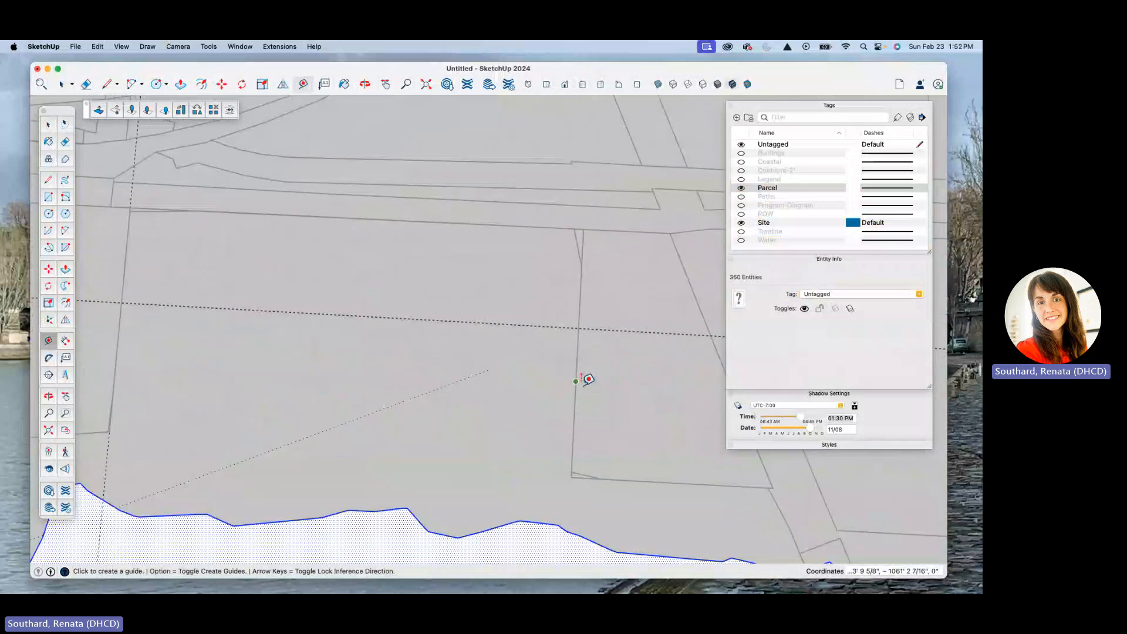
click(573, 400)
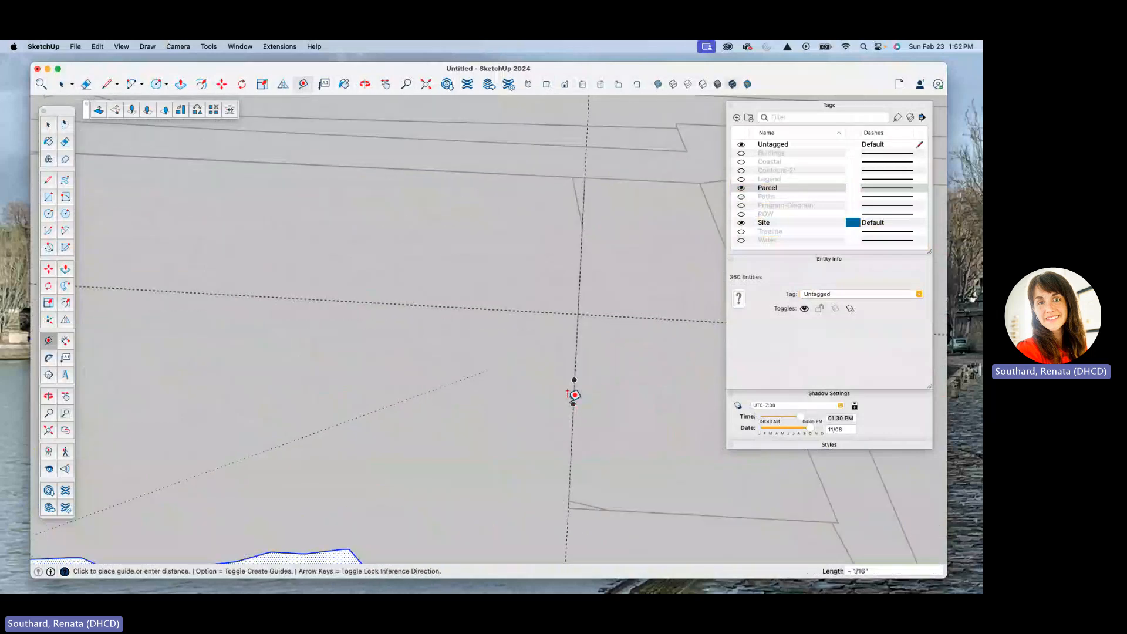
scroll(604, 380, down, 3)
scroll(411, 238, up, 5)
scroll(403, 244, up, 3)
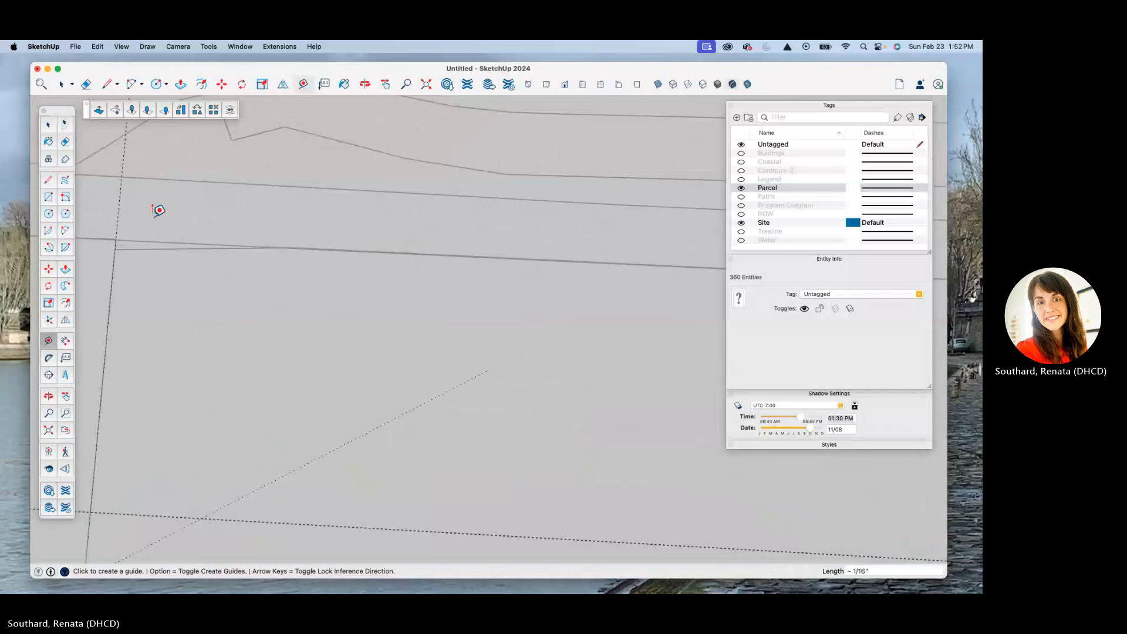
Step: Place a guide along the parcel's road-side boundary, aligned with the parcel edge between the two side guides
mouse_move(213, 241)
middle_down()
mouse_move(10, 184)
mouse_move(131, 111)
middle_up()
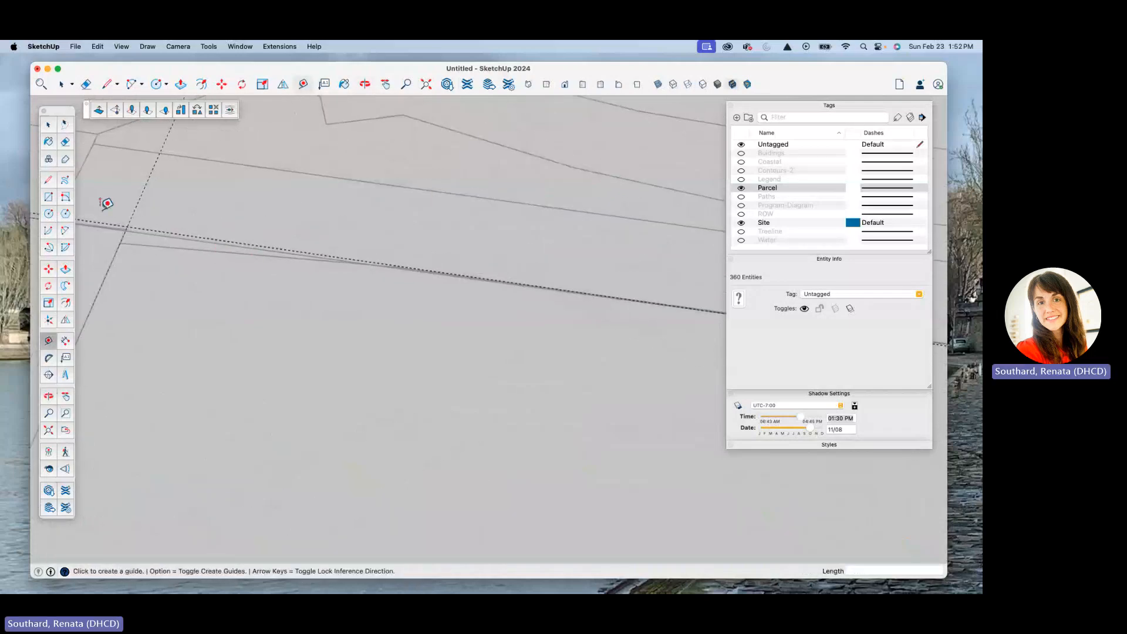
scroll(187, 243, up, 5)
scroll(337, 282, down, 3)
scroll(332, 289, up, 1)
scroll(282, 268, up, 3)
click(256, 271)
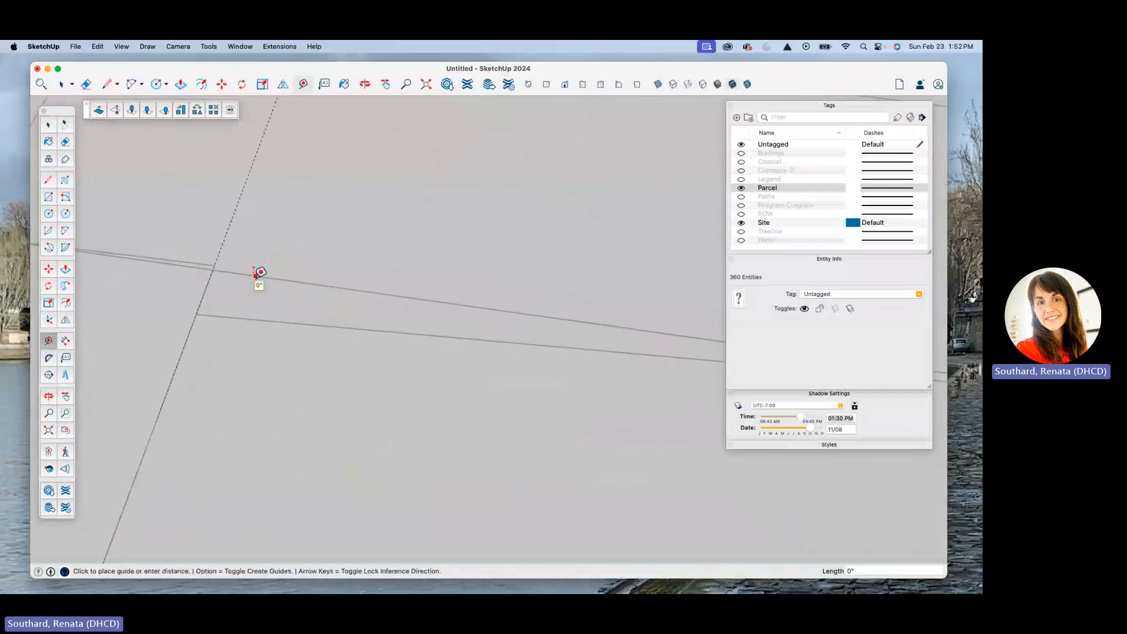
scroll(347, 290, down, 6)
mouse_move(332, 295)
middle_down()
mouse_move(468, 186)
mouse_move(644, 168)
mouse_move(632, 219)
mouse_move(446, 233)
mouse_move(355, 284)
middle_up()
scroll(354, 286, down, 3)
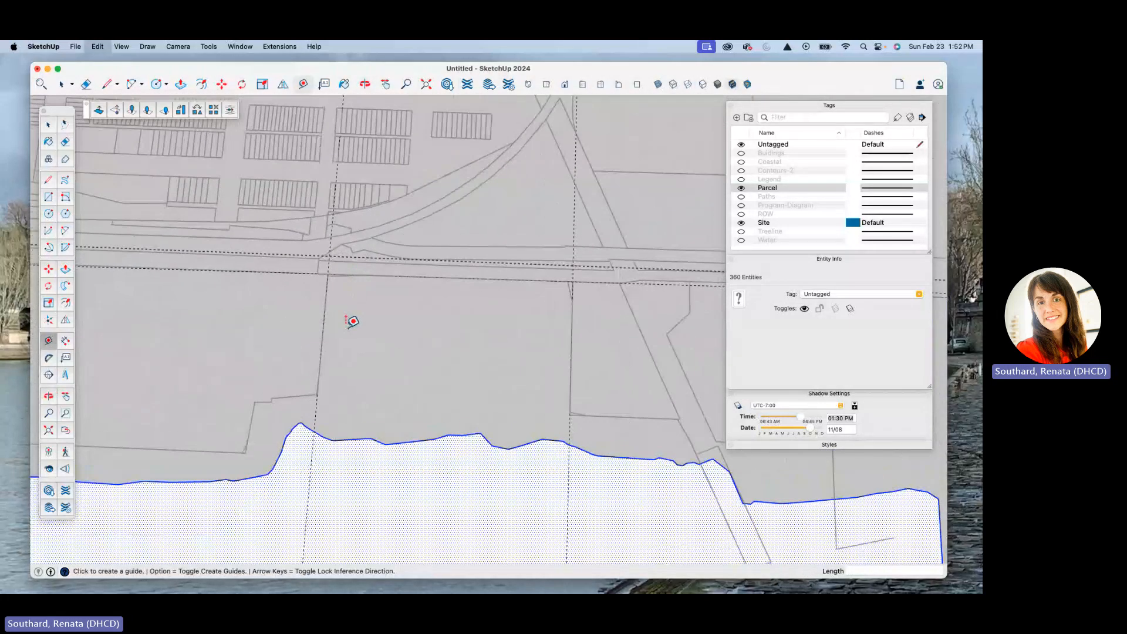
Step: Draw a line from where the western side guide meets the shoreline up to the adjoining parcel corner
scroll(307, 449, up, 5)
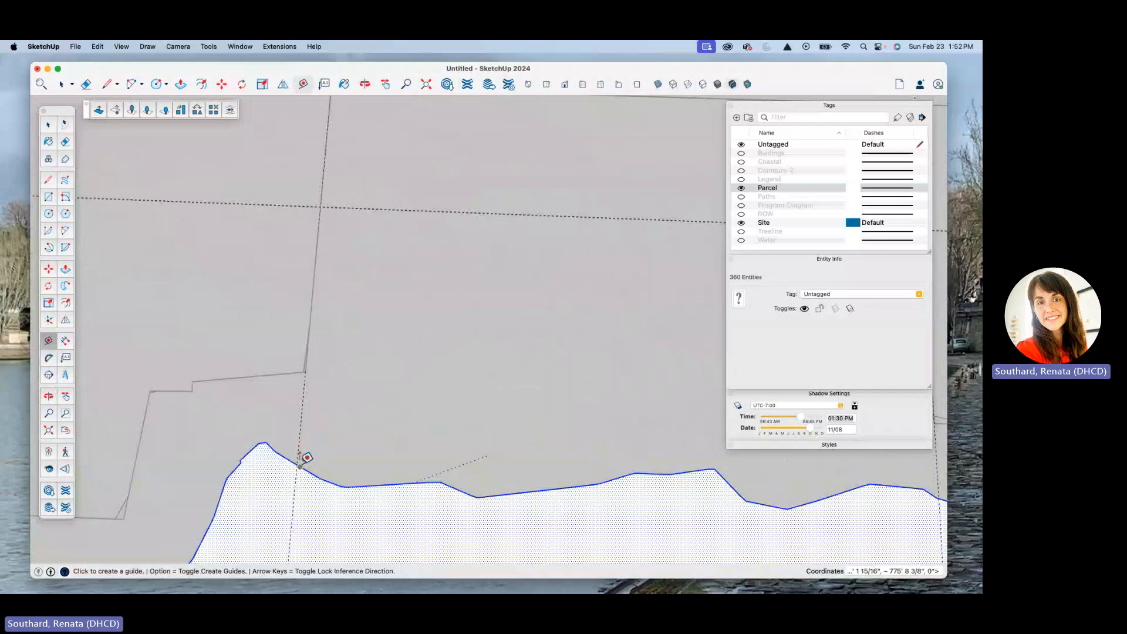
key(l)
scroll(302, 455, up, 3)
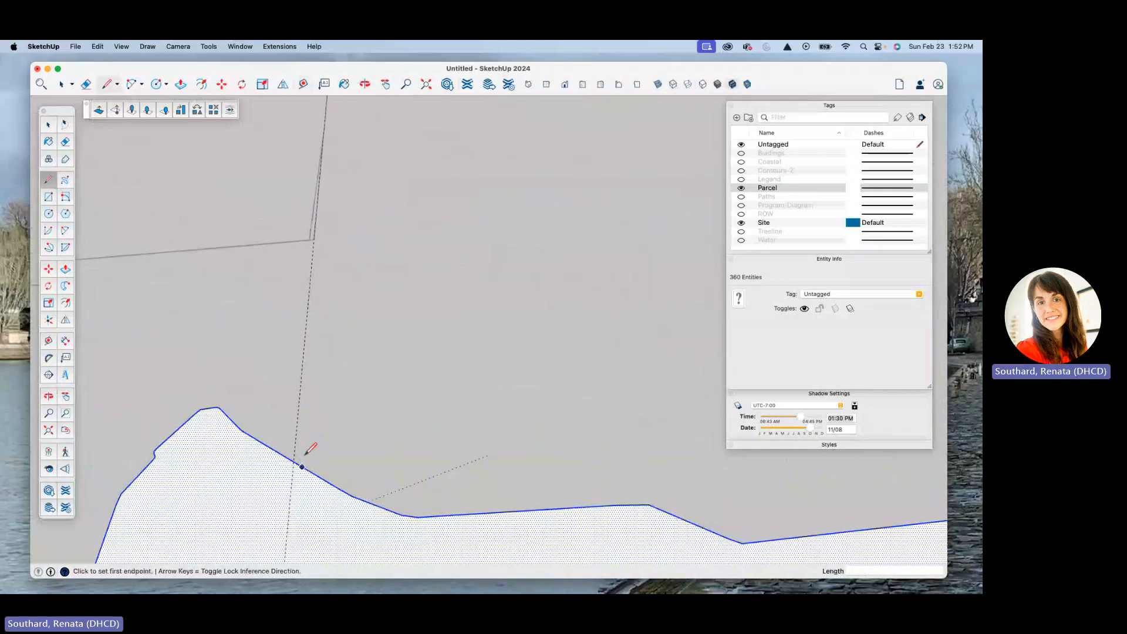
scroll(299, 457, up, 3)
click(294, 460)
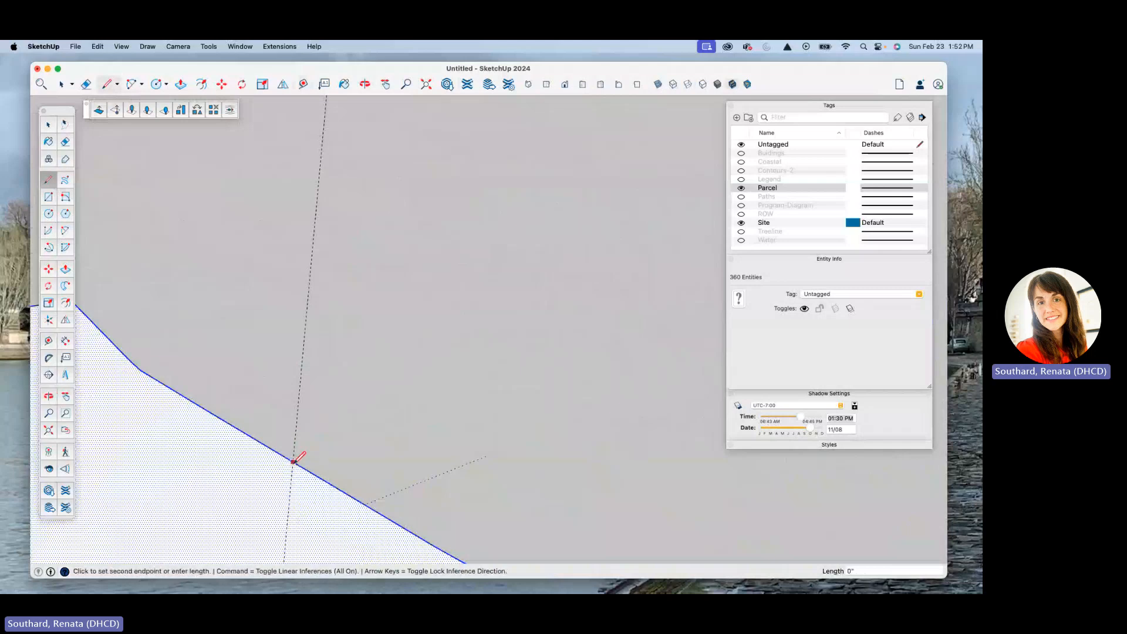
scroll(297, 459, down, 4)
scroll(310, 302, up, 5)
scroll(293, 378, up, 4)
click(295, 337)
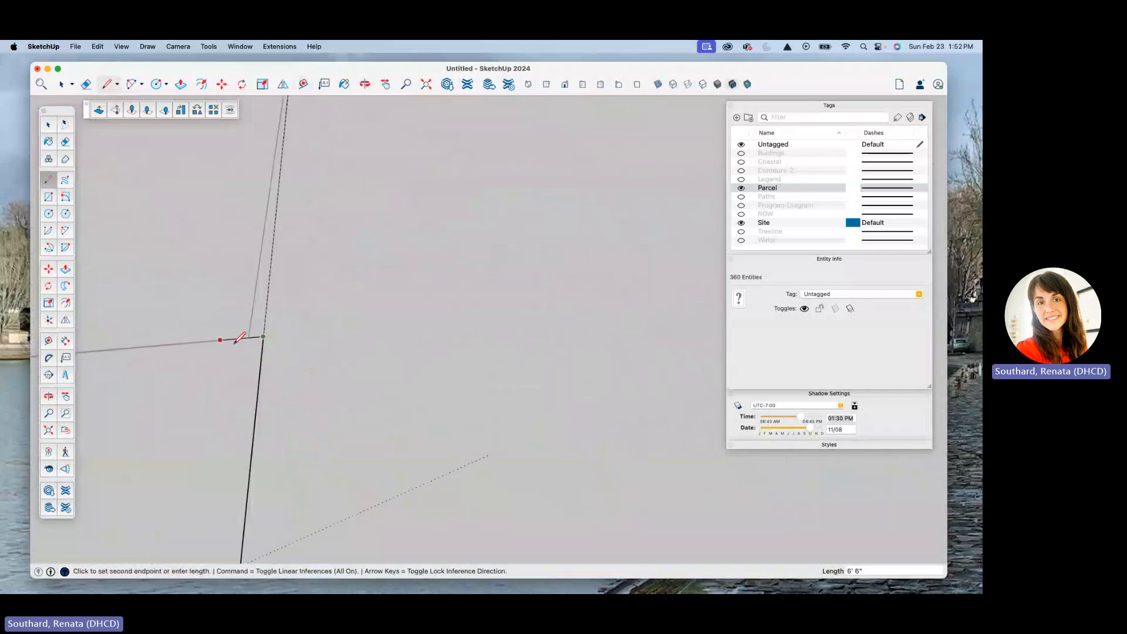
Step: Continue the line about 350 ft along the western side guide to the parcel's road-side corner
scroll(285, 418, down, 3)
scroll(284, 410, down, 2)
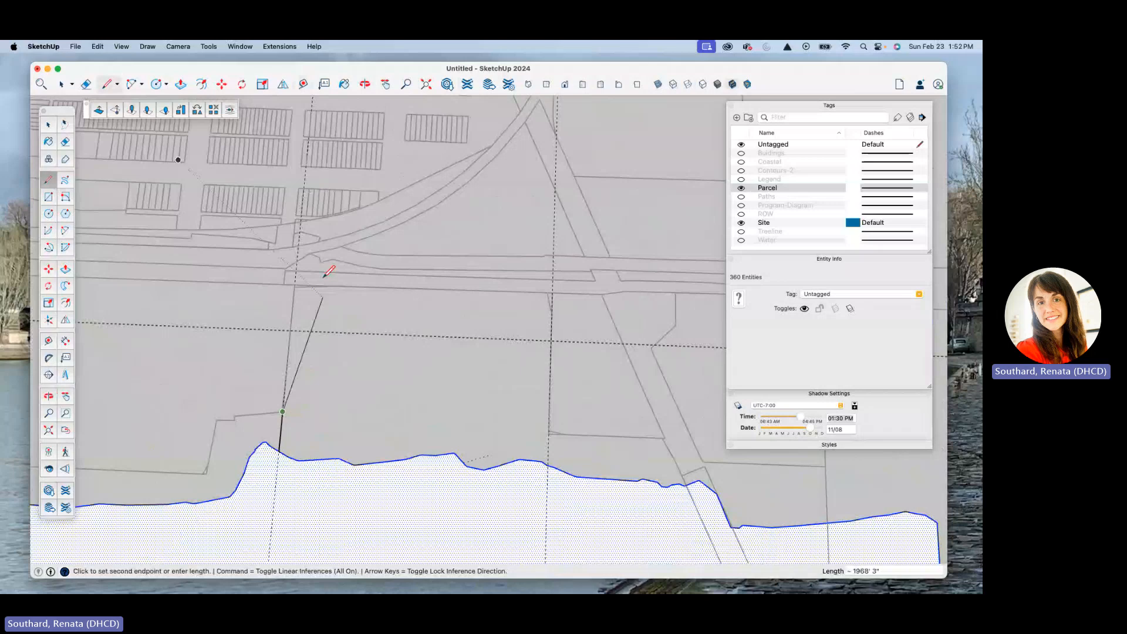
scroll(312, 292, up, 8)
scroll(264, 260, up, 4)
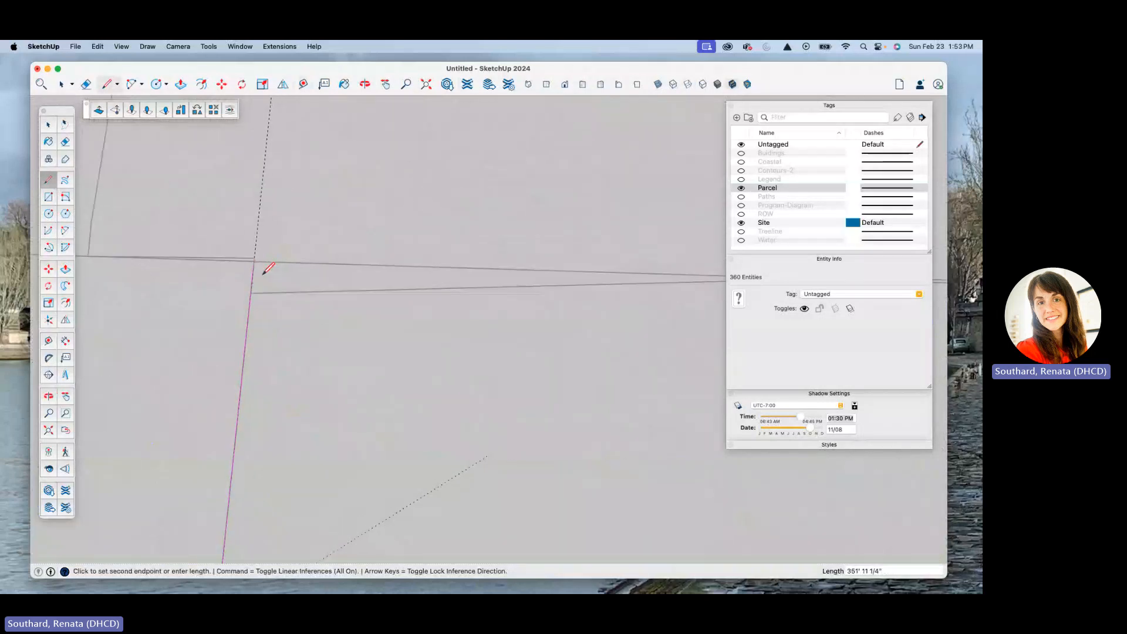
scroll(253, 252, up, 5)
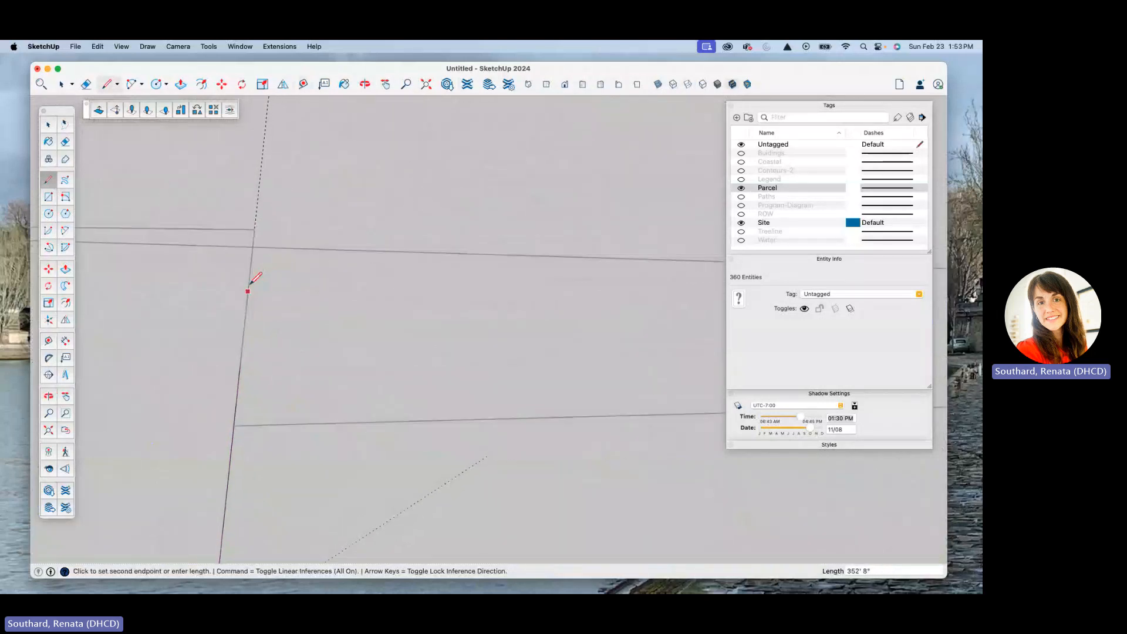
click(255, 231)
scroll(191, 271, down, 3)
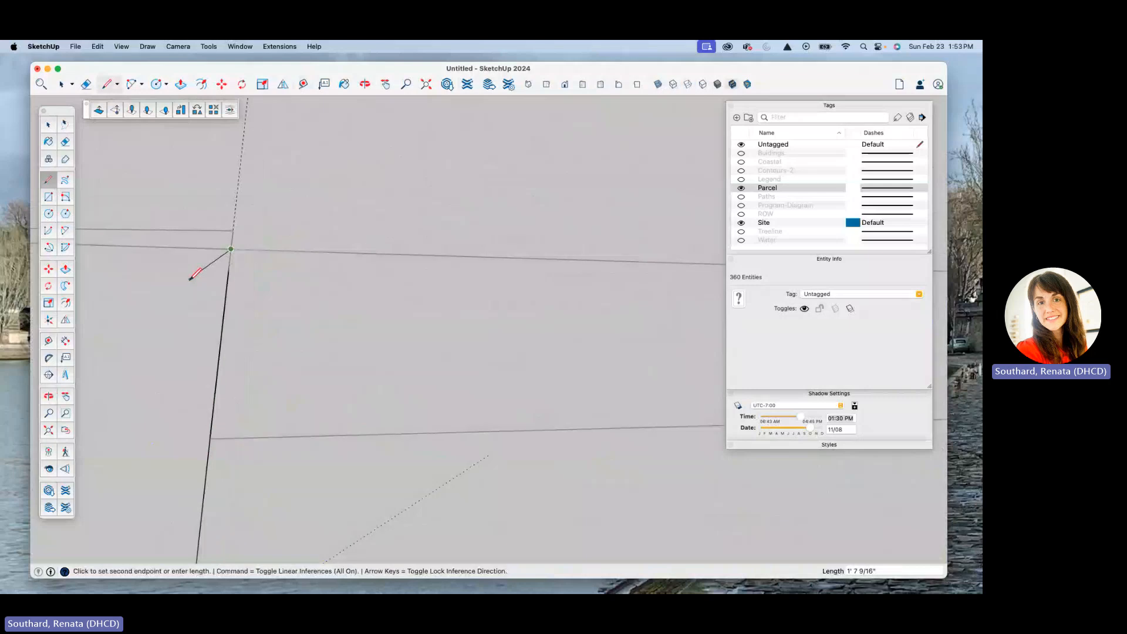
Step: Draw the road-side edge about 730 ft long, following the parcel boundary to the eastern side guide
scroll(176, 276, down, 6)
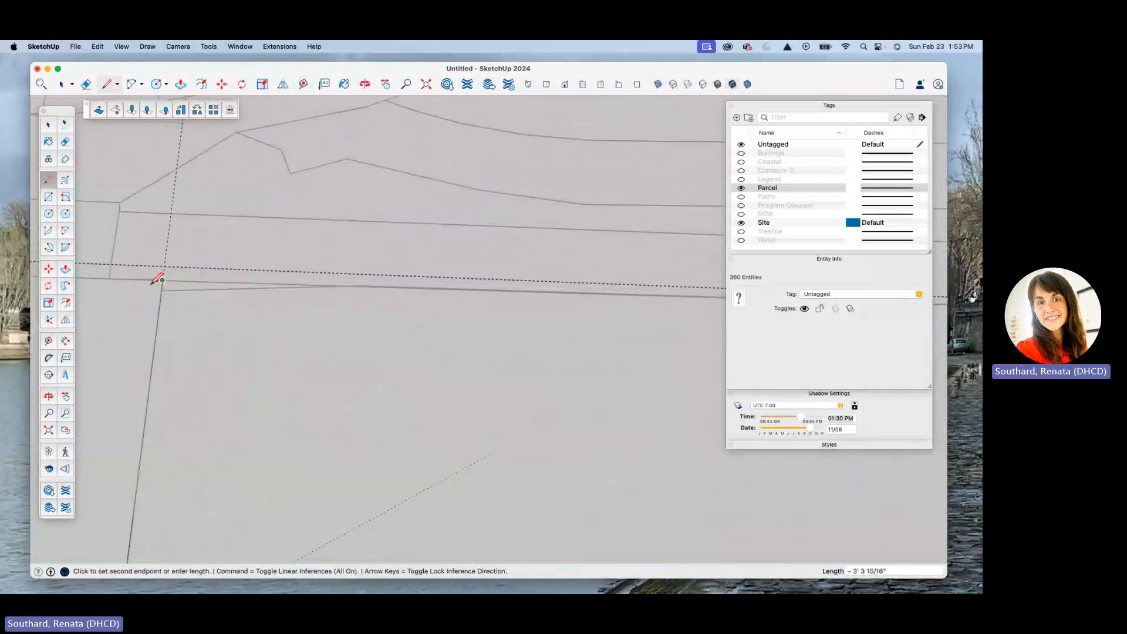
scroll(594, 291, up, 5)
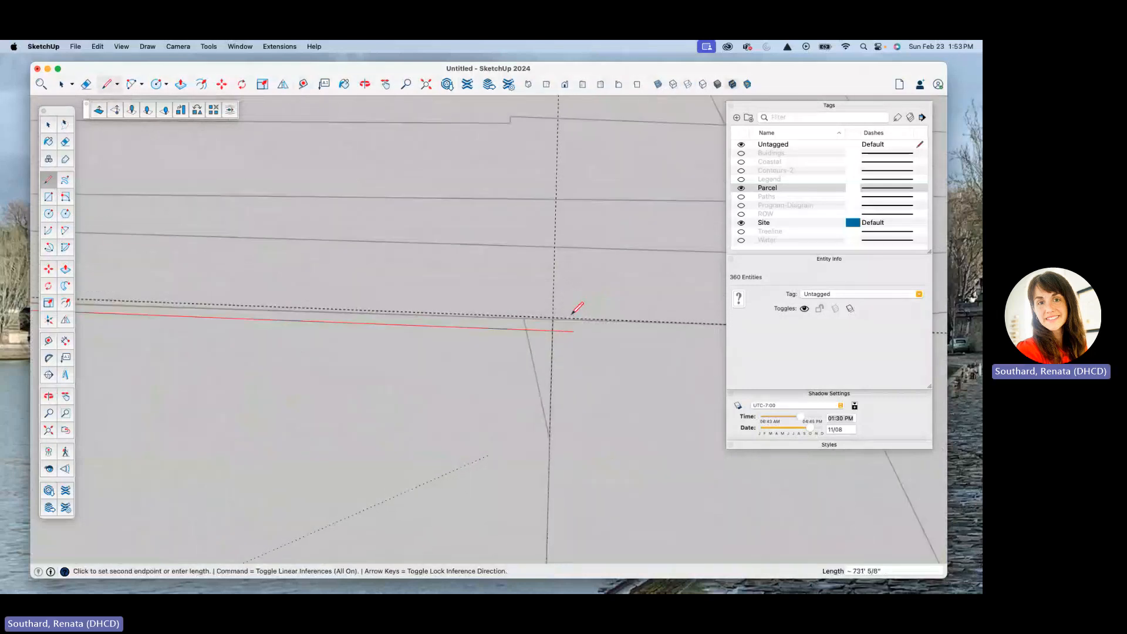
scroll(552, 332, up, 3)
click(533, 287)
scroll(469, 237, down, 4)
scroll(469, 233, down, 6)
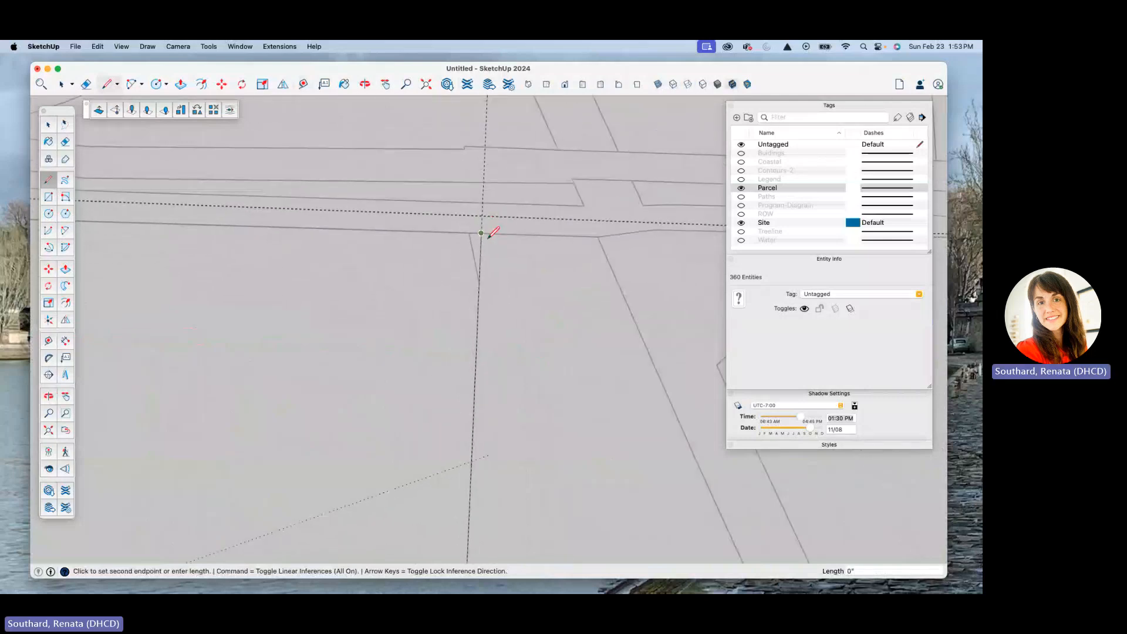
Step: Trace the eastern parcel boundary down to the shoreline to close the outline into a face
scroll(521, 359, up, 6)
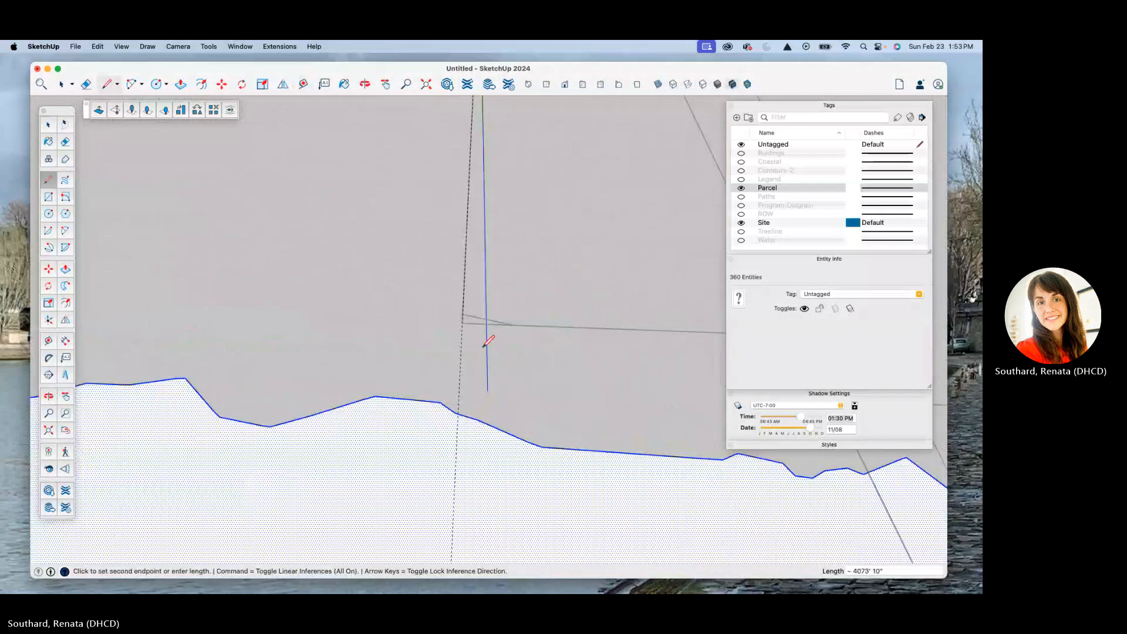
scroll(451, 330, up, 7)
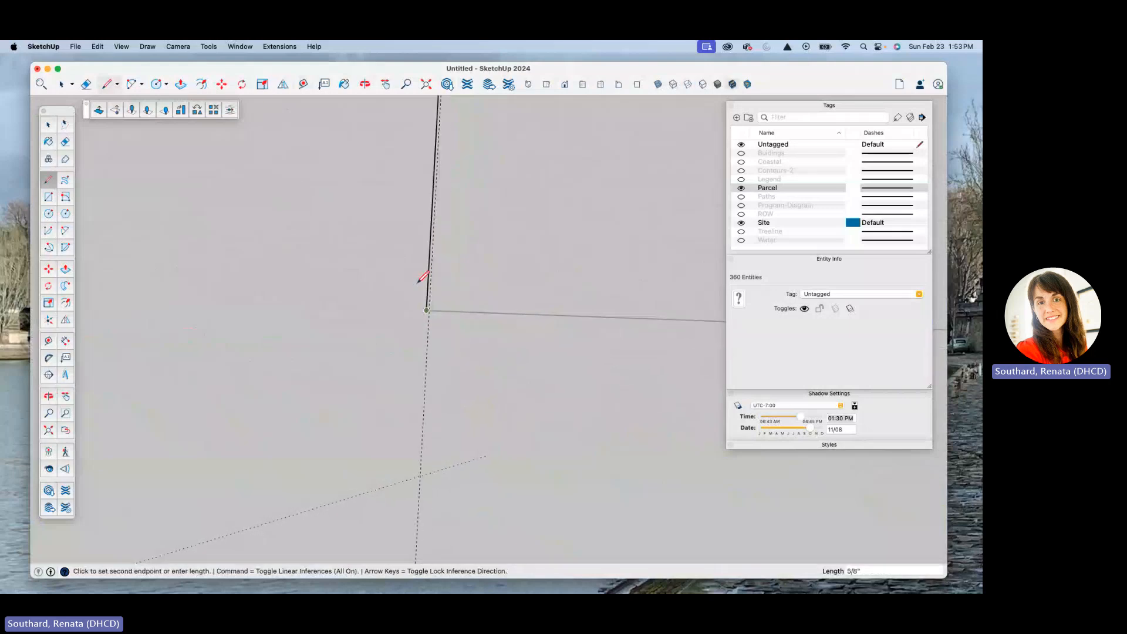
scroll(440, 260, down, 12)
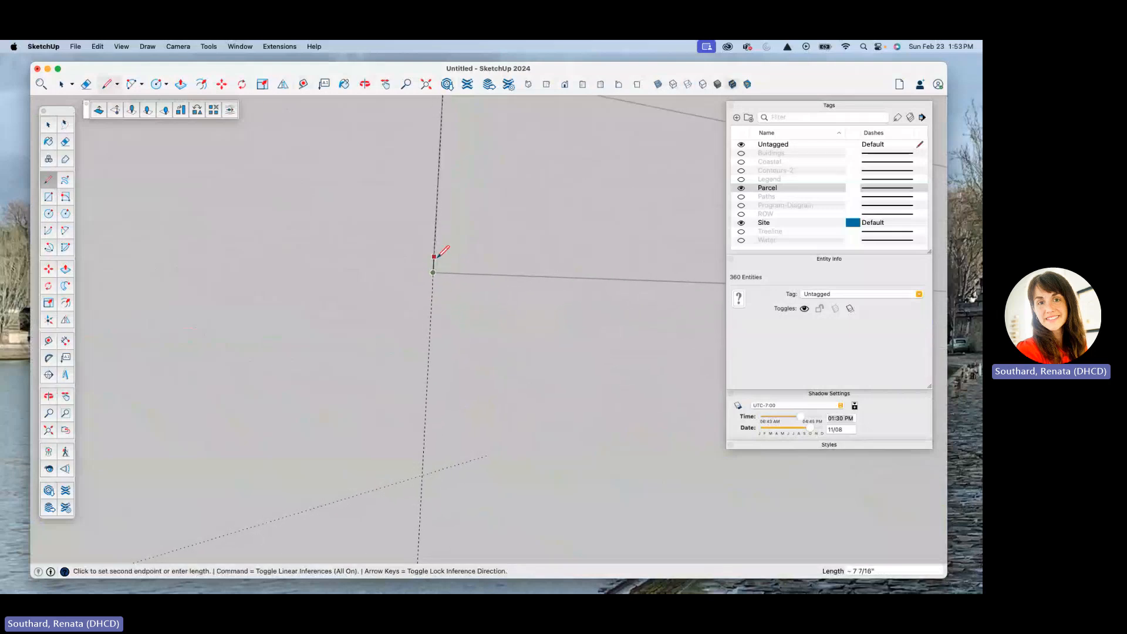
scroll(443, 396, up, 5)
click(433, 403)
scroll(405, 293, down, 8)
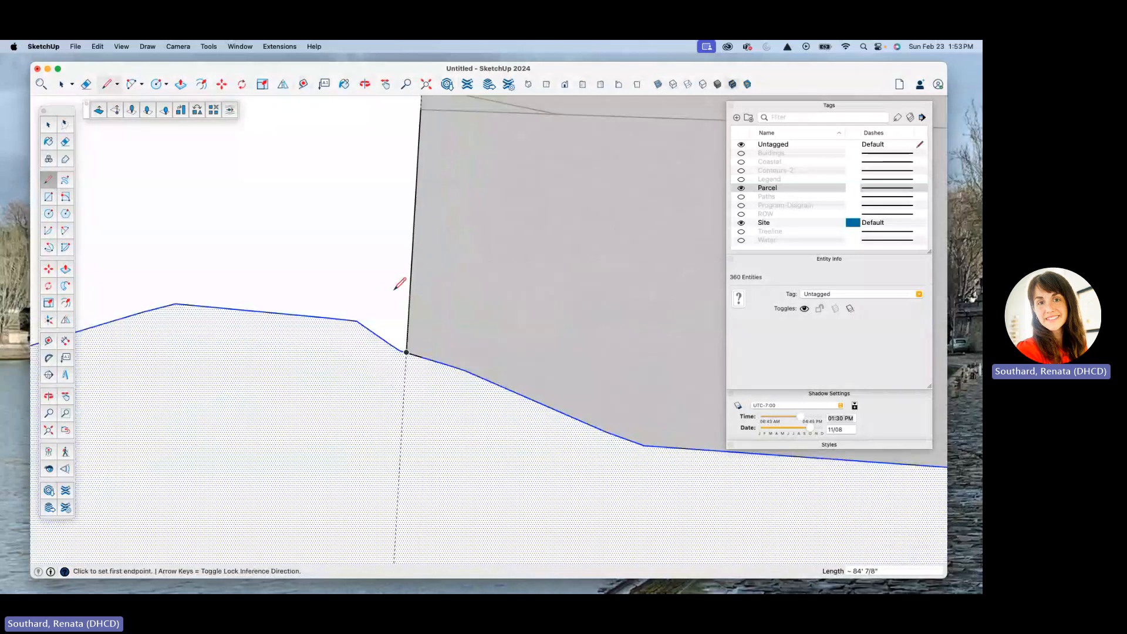
Step: Select the new site face and delete all guides from the model
scroll(435, 268, down, 3)
key(space)
click(353, 242)
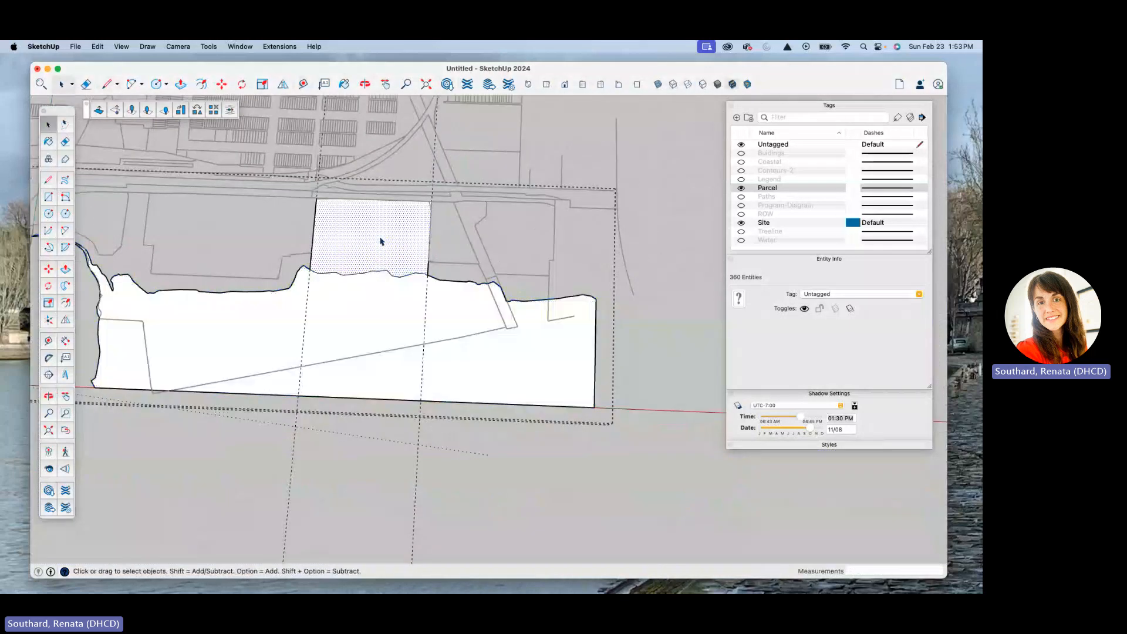
scroll(363, 250, up, 3)
scroll(342, 306, down, 5)
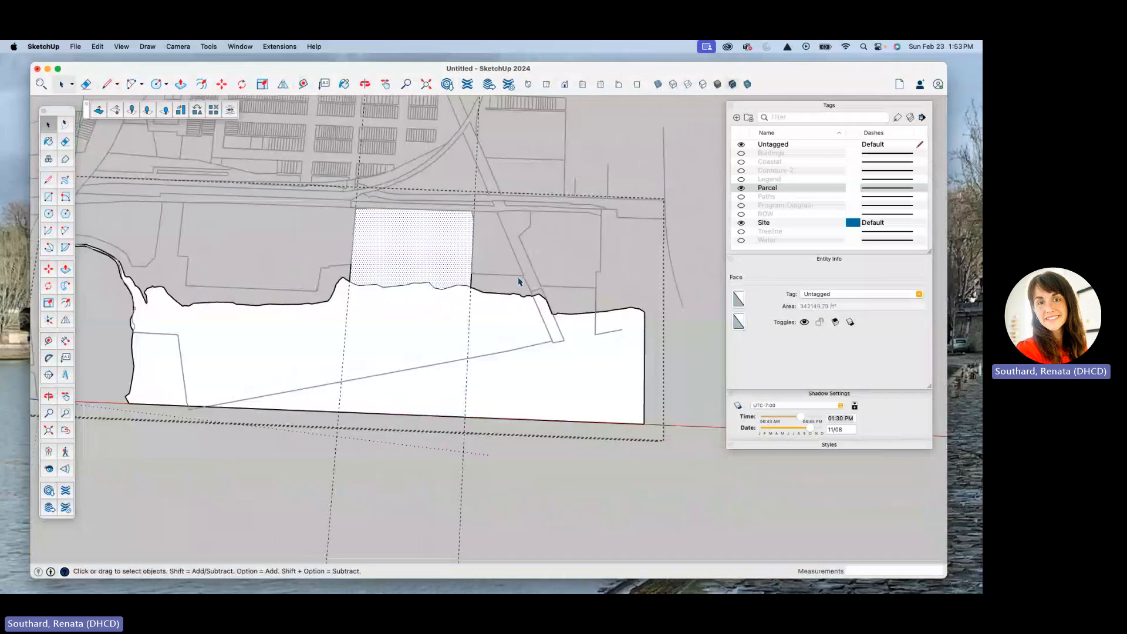
scroll(409, 285, up, 7)
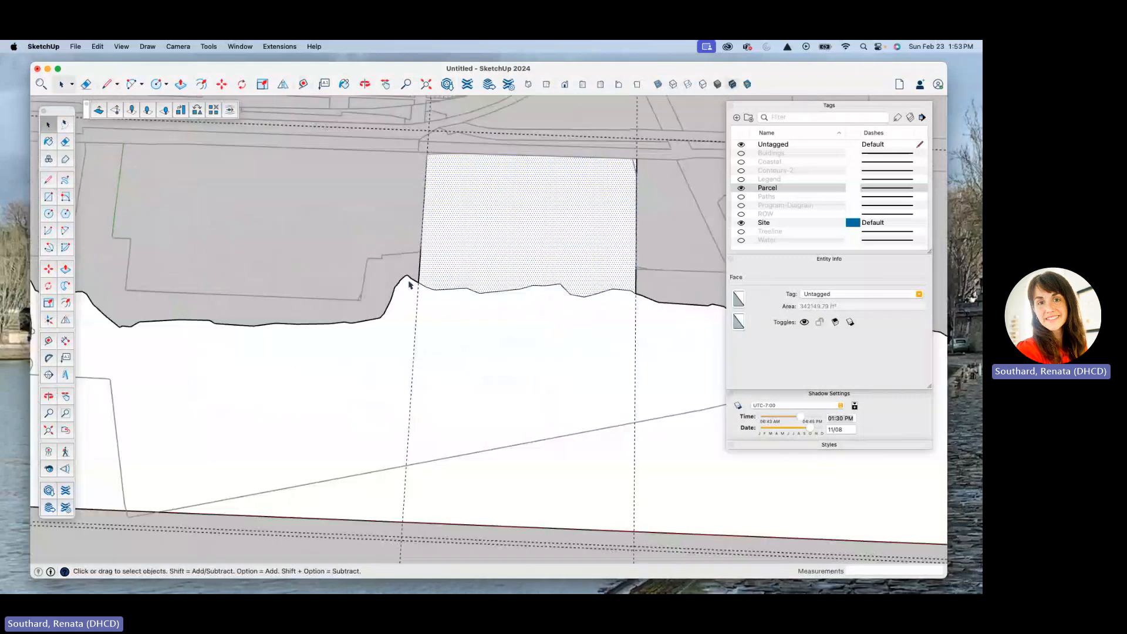
click(98, 47)
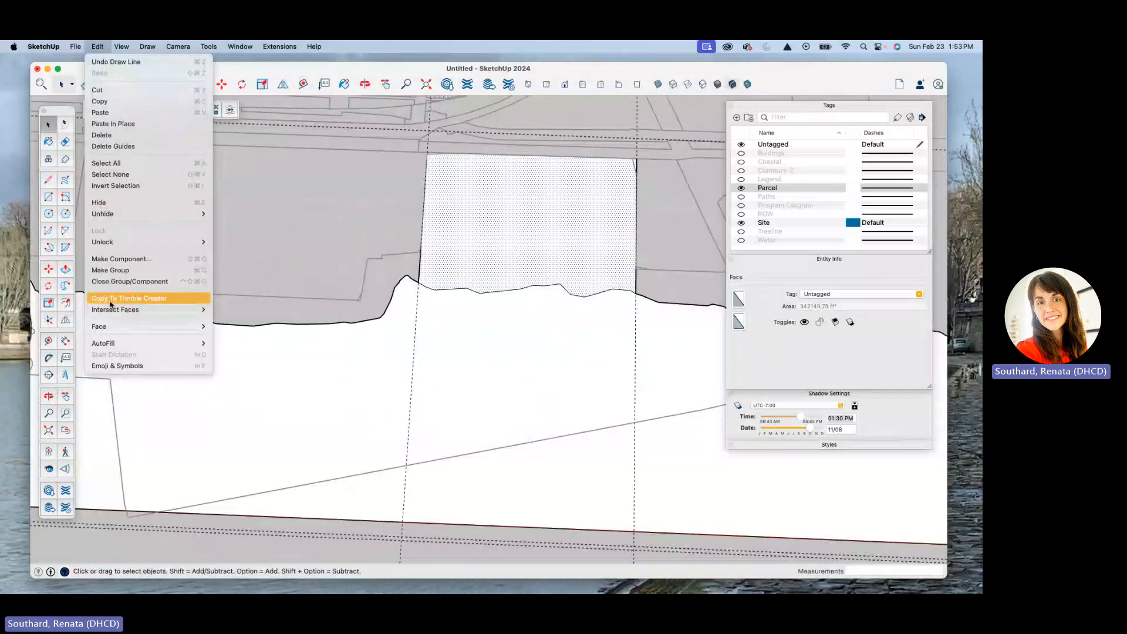
click(110, 149)
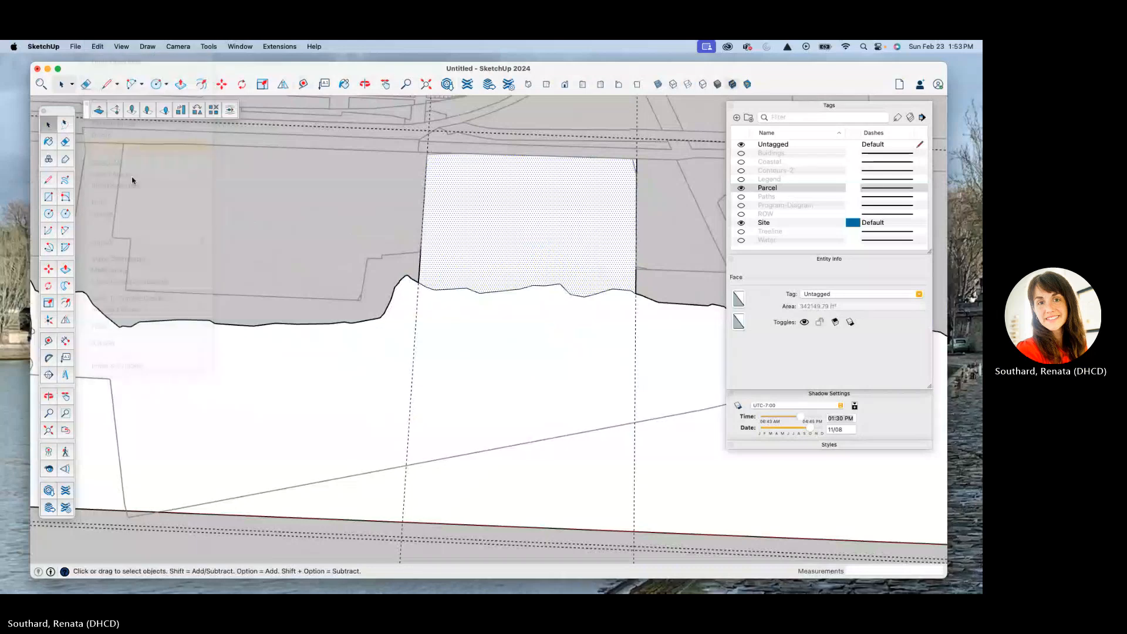
Step: Erase the shoreline segments adjoining the site face's two waterfront corners to detach it from the rest of the coastline
scroll(418, 267, up, 5)
scroll(413, 314, up, 2)
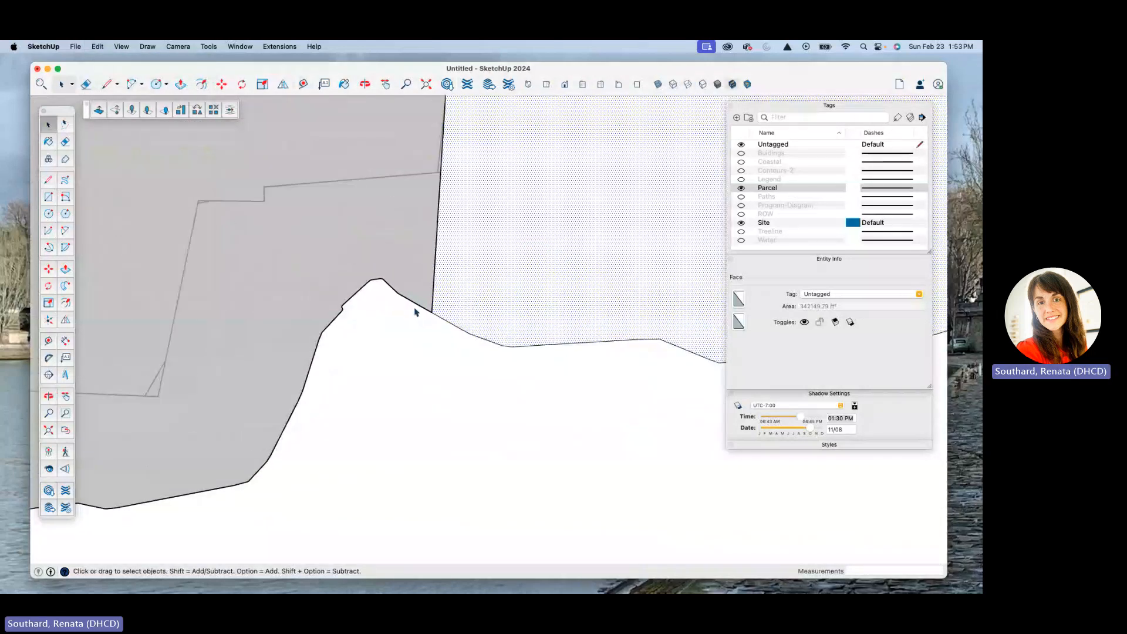
key(e)
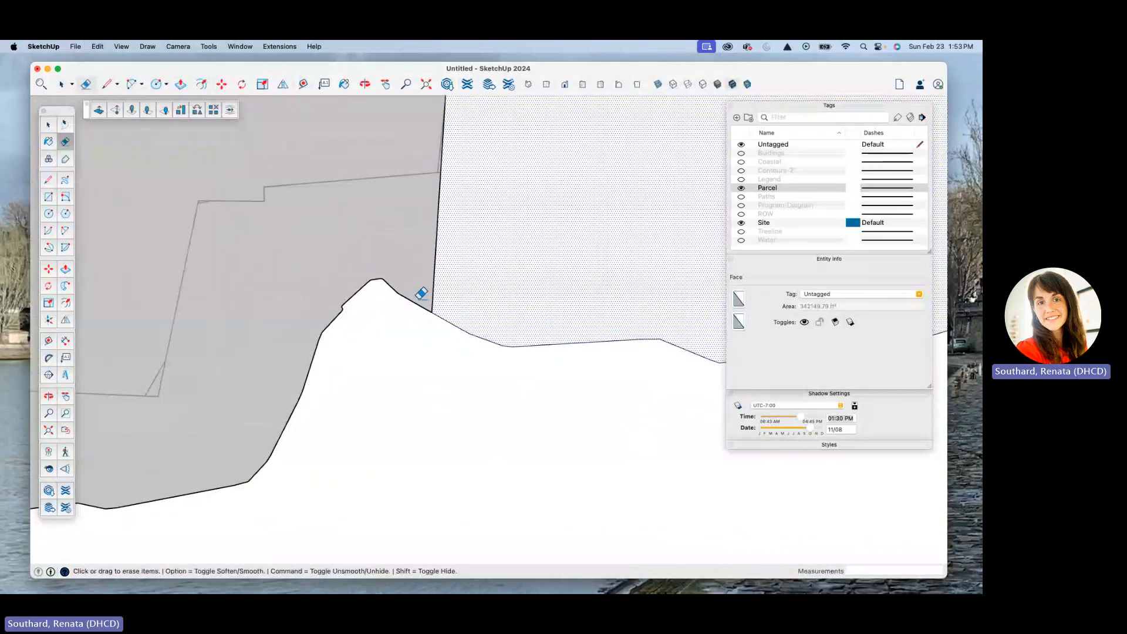
drag(422, 295, 423, 302)
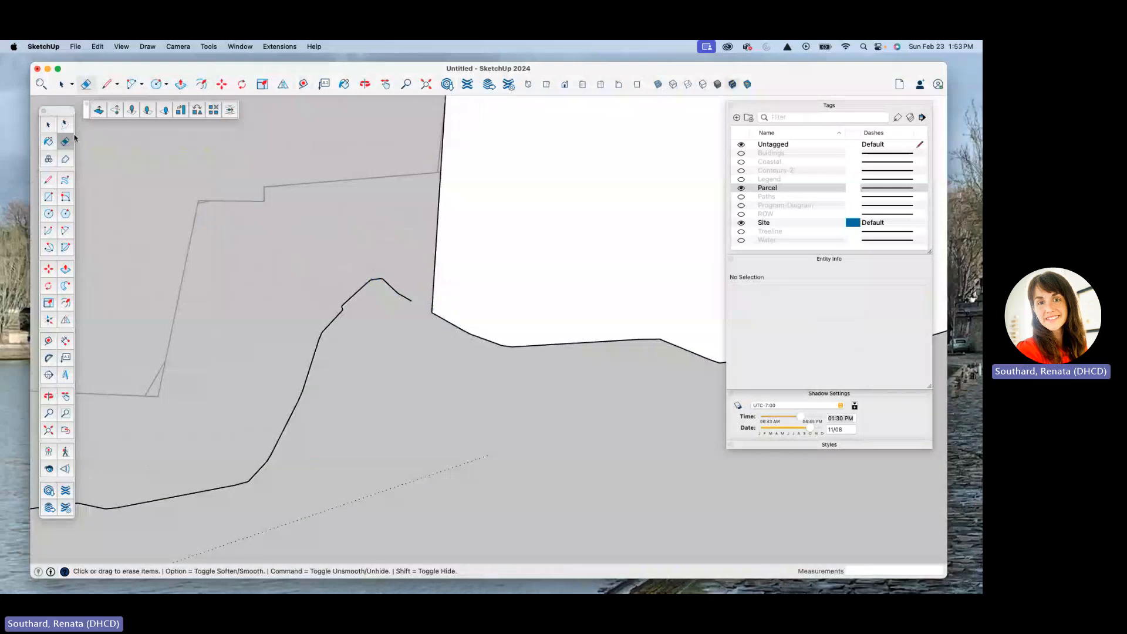
scroll(302, 272, down, 10)
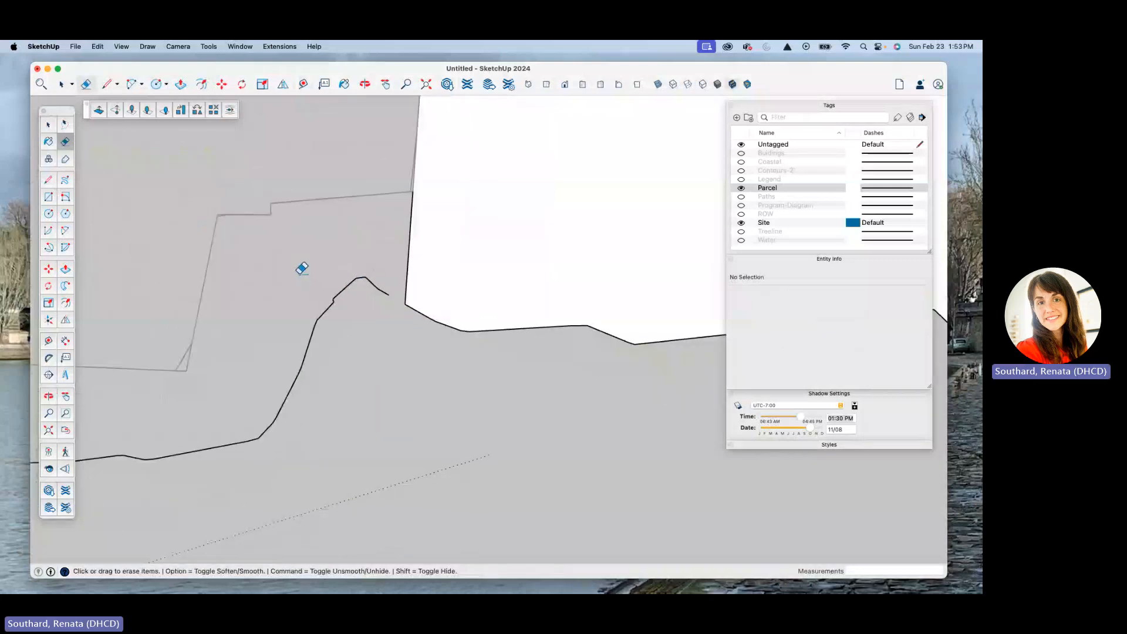
scroll(589, 268, up, 10)
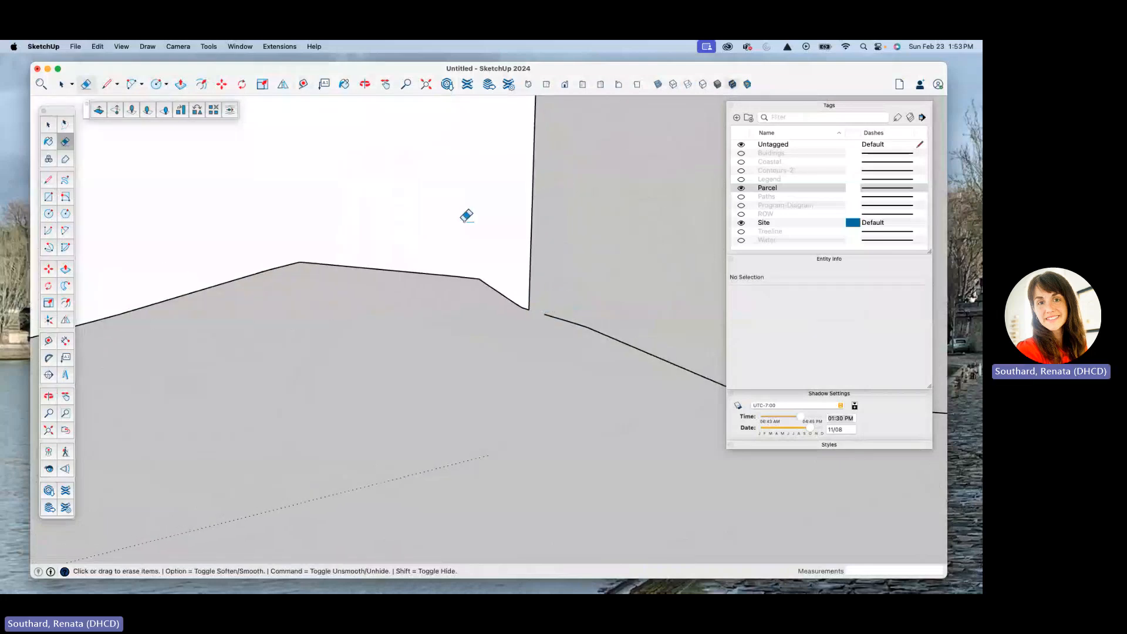
scroll(511, 276, up, 5)
scroll(499, 287, up, 5)
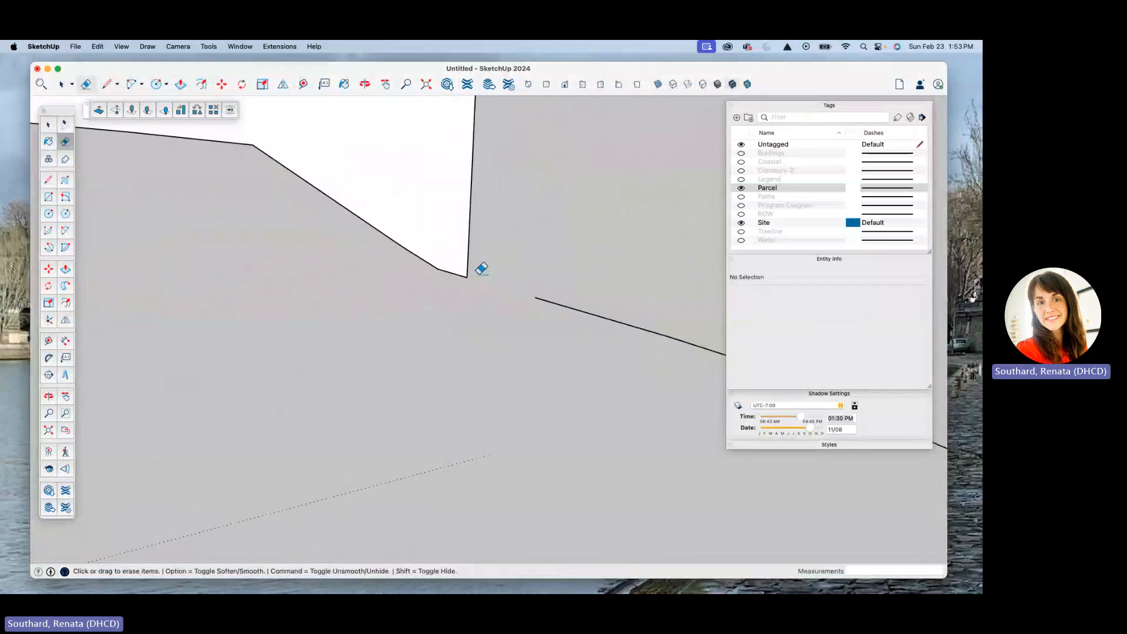
Step: Delete the leftover shoreline and boundary edges outside the site face, and close the site group
scroll(463, 236, down, 5)
scroll(498, 244, down, 10)
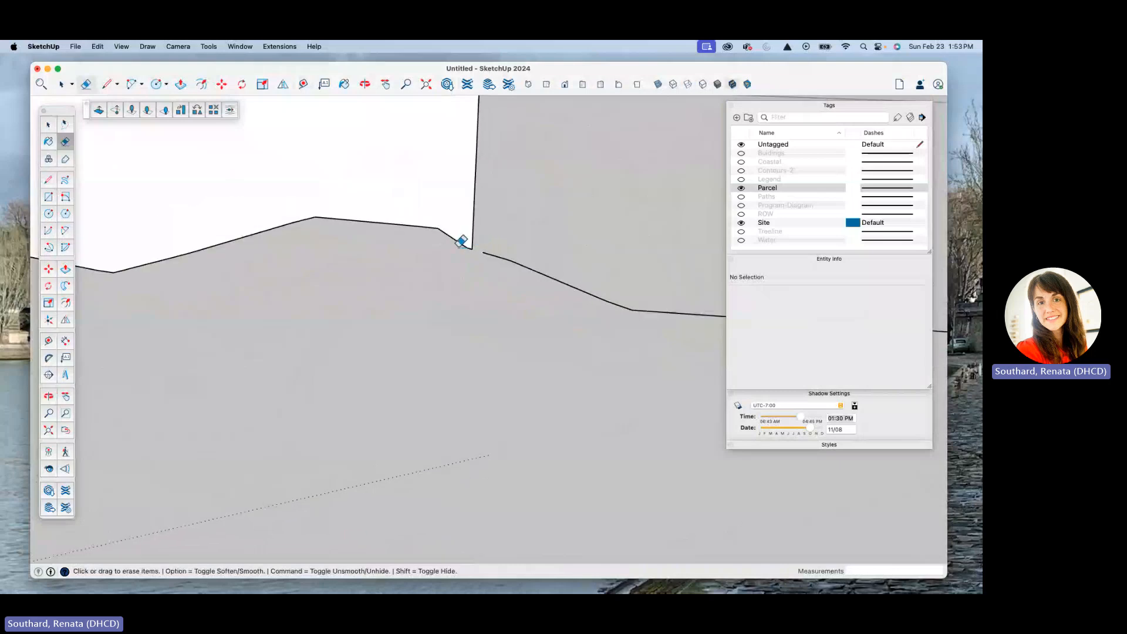
key(space)
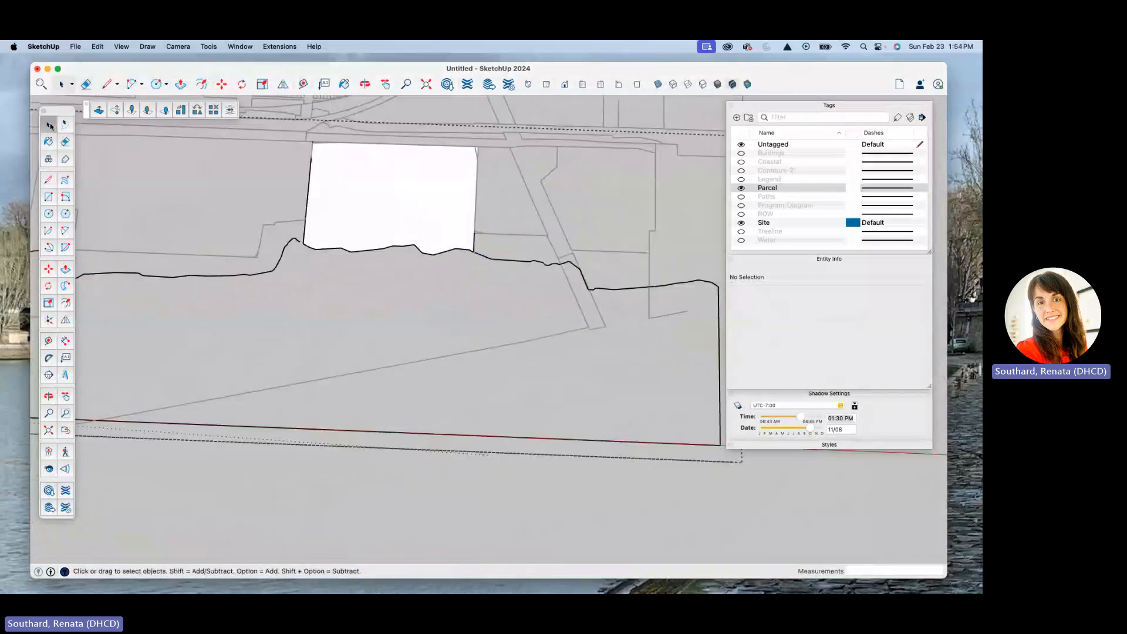
click(514, 263)
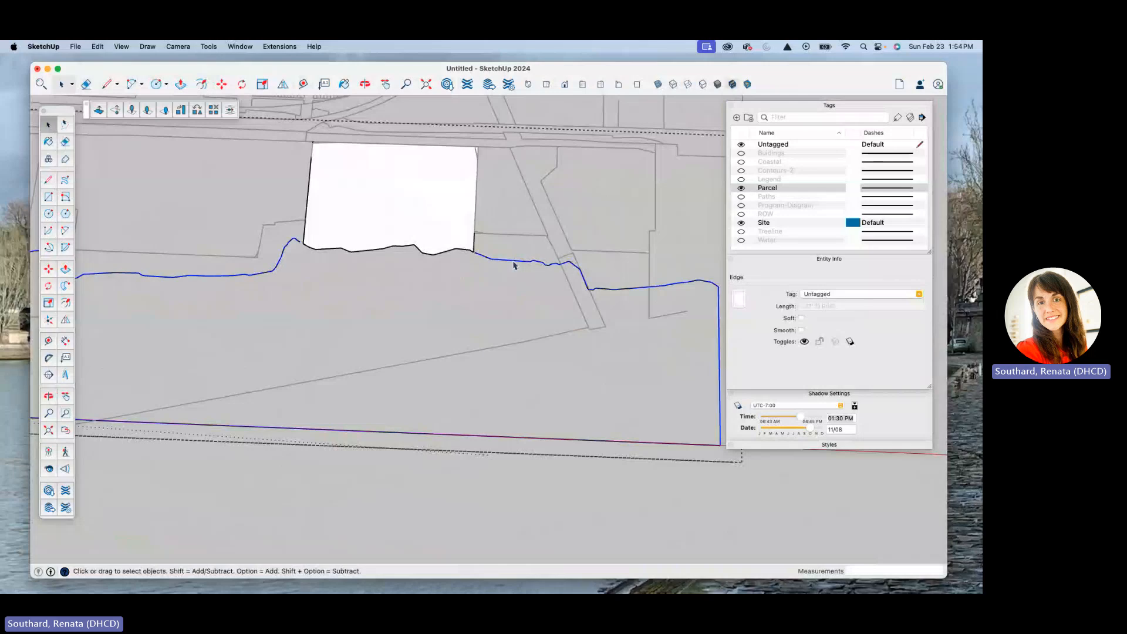
click(483, 288)
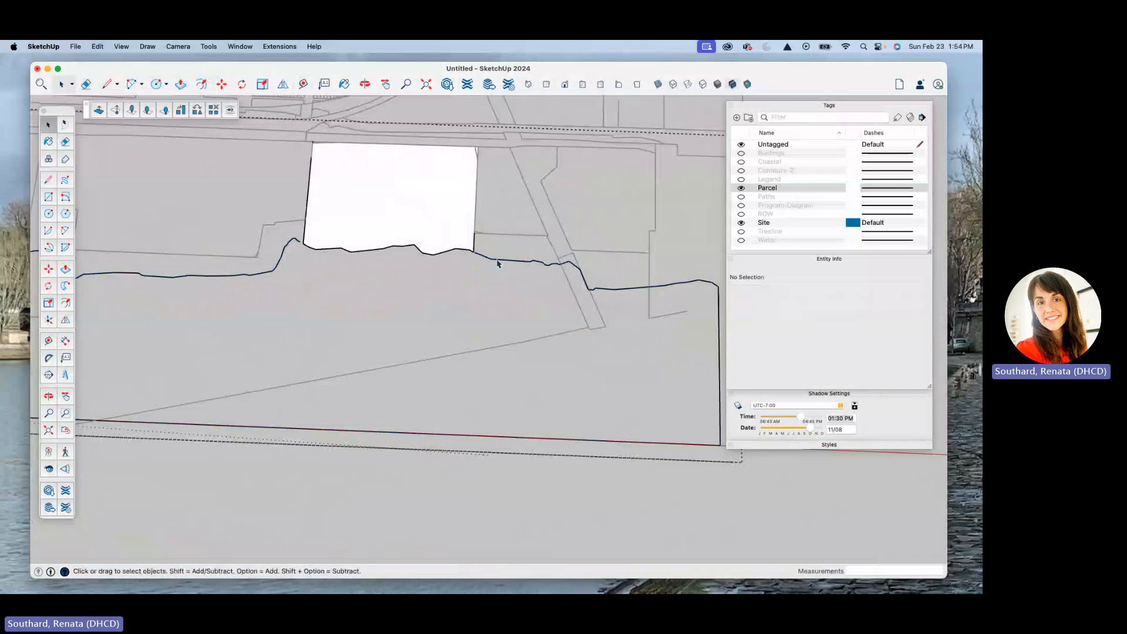
click(497, 262)
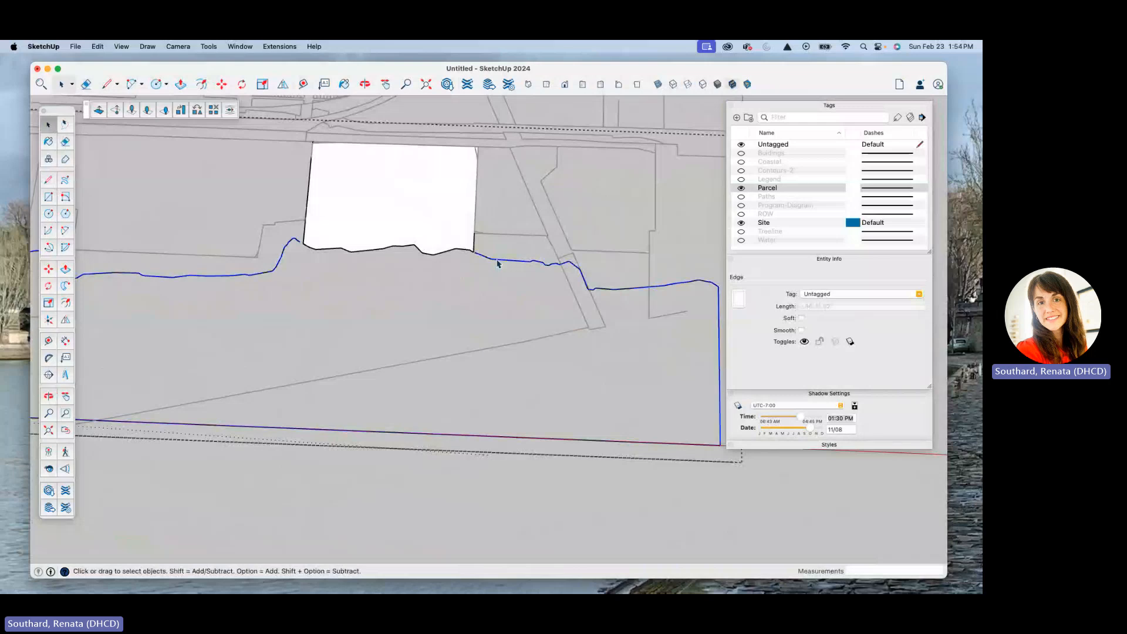
click(559, 325)
middle_drag(512, 304, 381, 164)
click(530, 346)
scroll(583, 348, up, 3)
scroll(612, 335, down, 3)
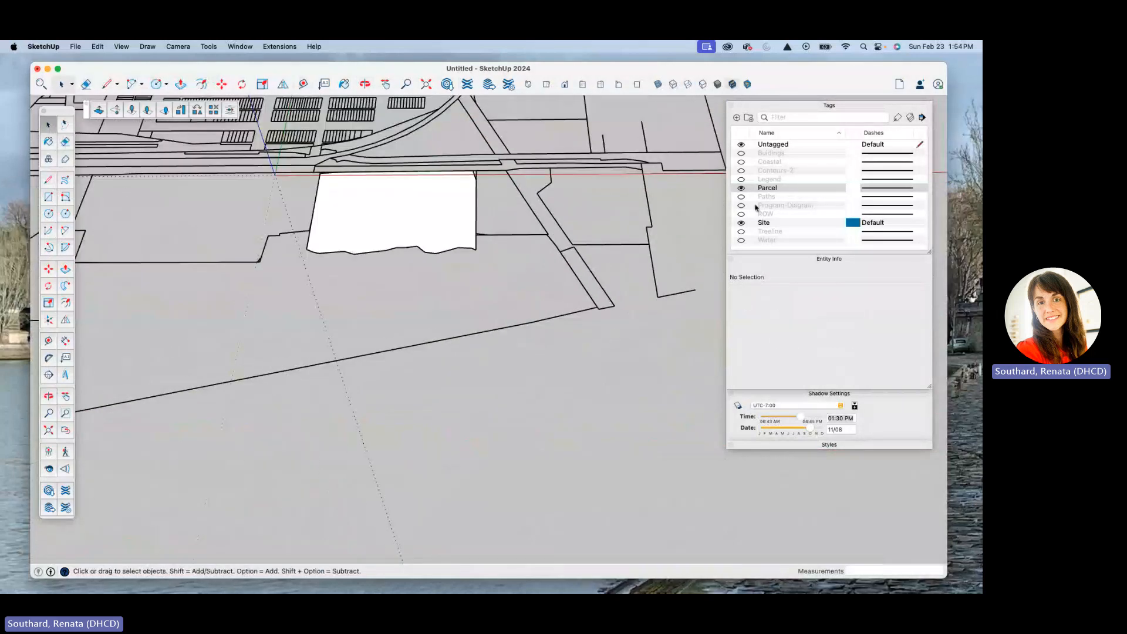
Step: Show the Program-Diagram tag to display the program shapes over the site
click(740, 205)
middle_drag(528, 264, 397, 269)
scroll(410, 268, up, 6)
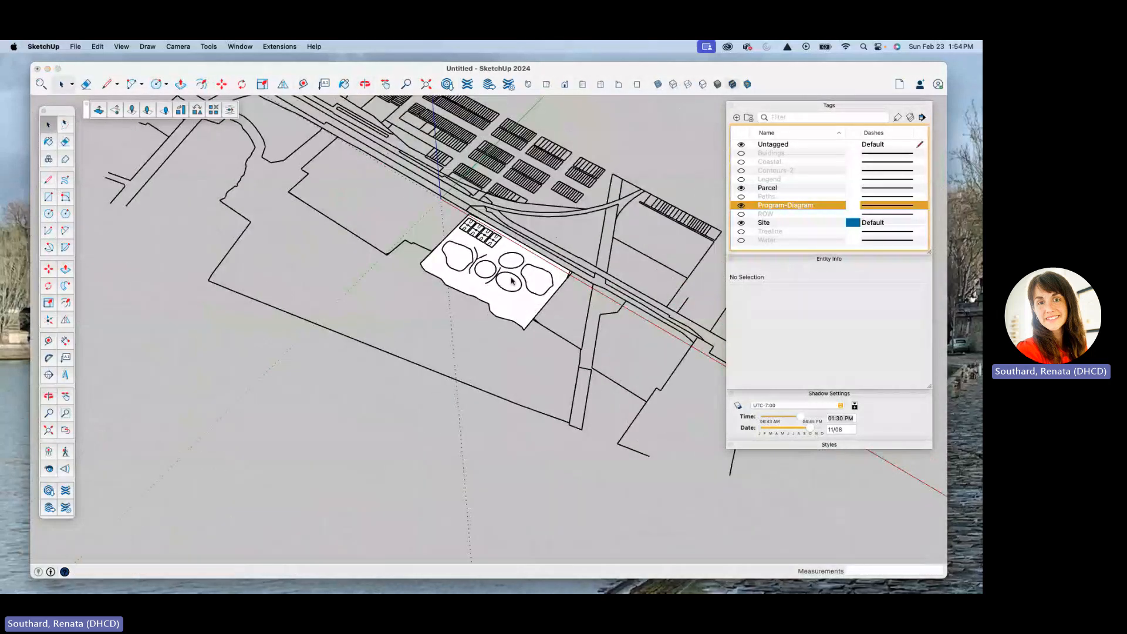
Step: Examine the site group and the program diagram's shapes, checking the western blob's entity information, and clear the selection
click(460, 270)
click(547, 314)
scroll(594, 319, up, 5)
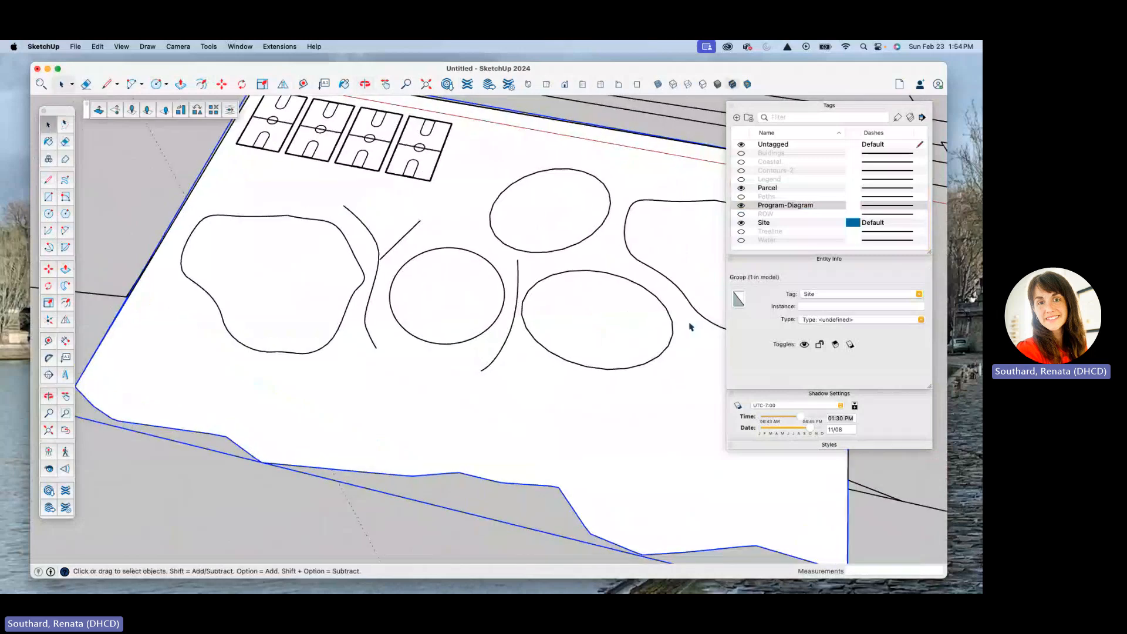
scroll(324, 294, down, 6)
middle_drag(332, 284, 394, 343)
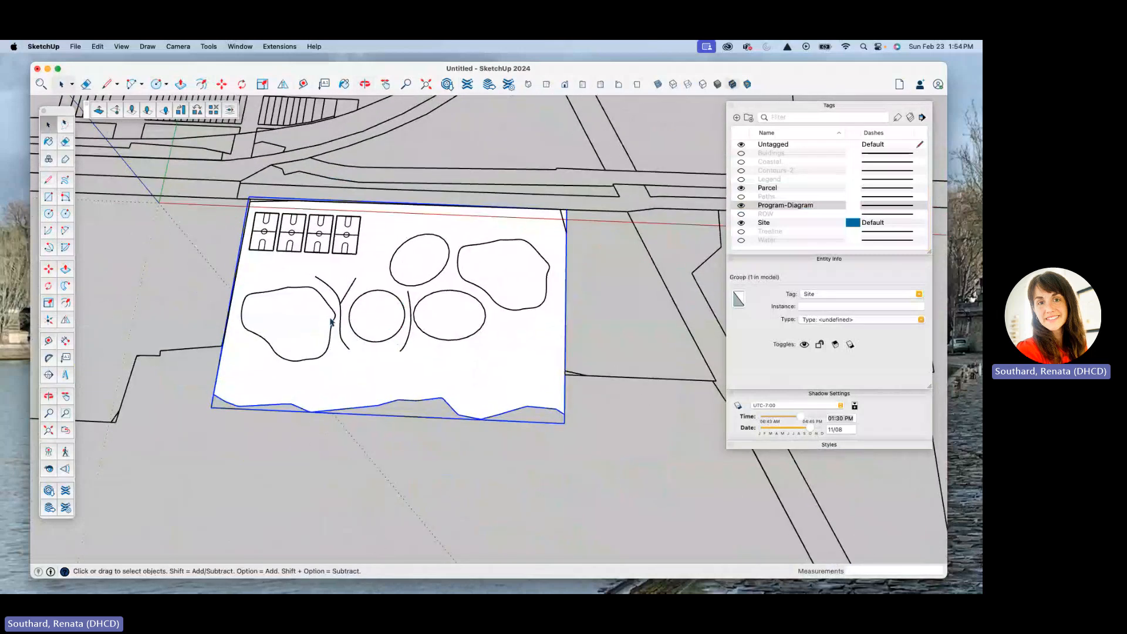
scroll(330, 323, up, 3)
click(335, 315)
scroll(377, 309, down, 5)
scroll(370, 302, up, 5)
middle_drag(370, 302, 398, 325)
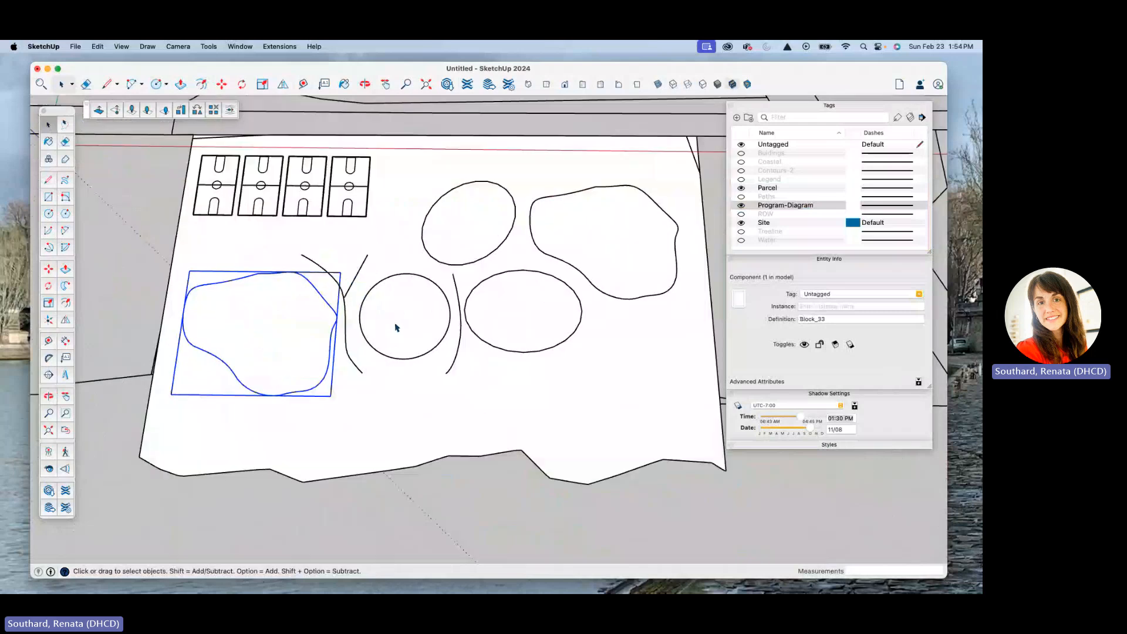
click(388, 421)
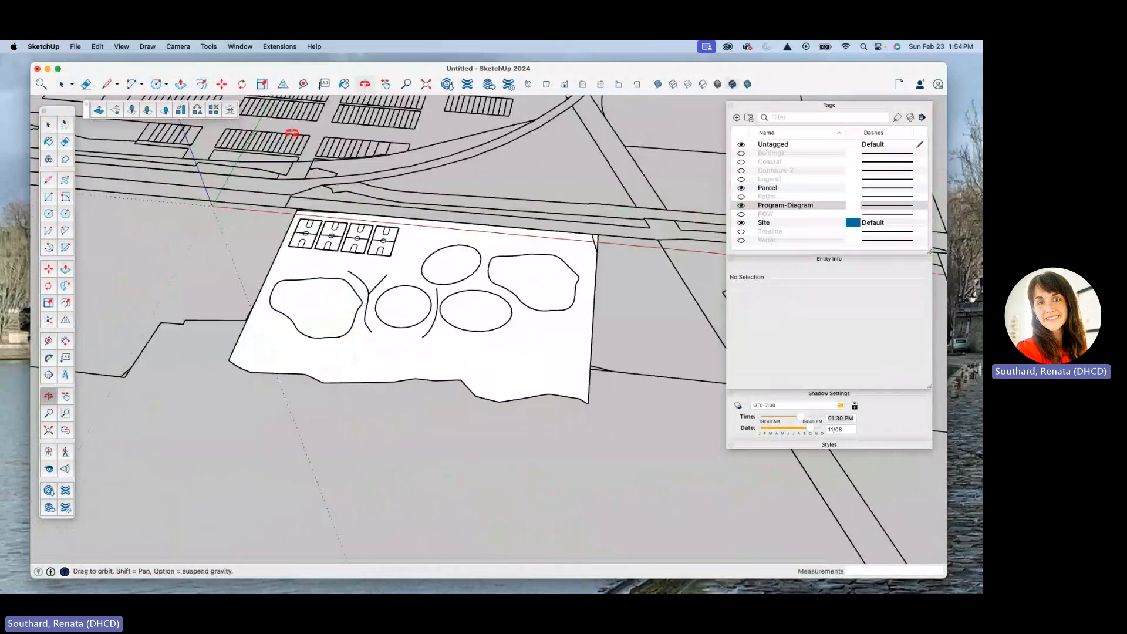